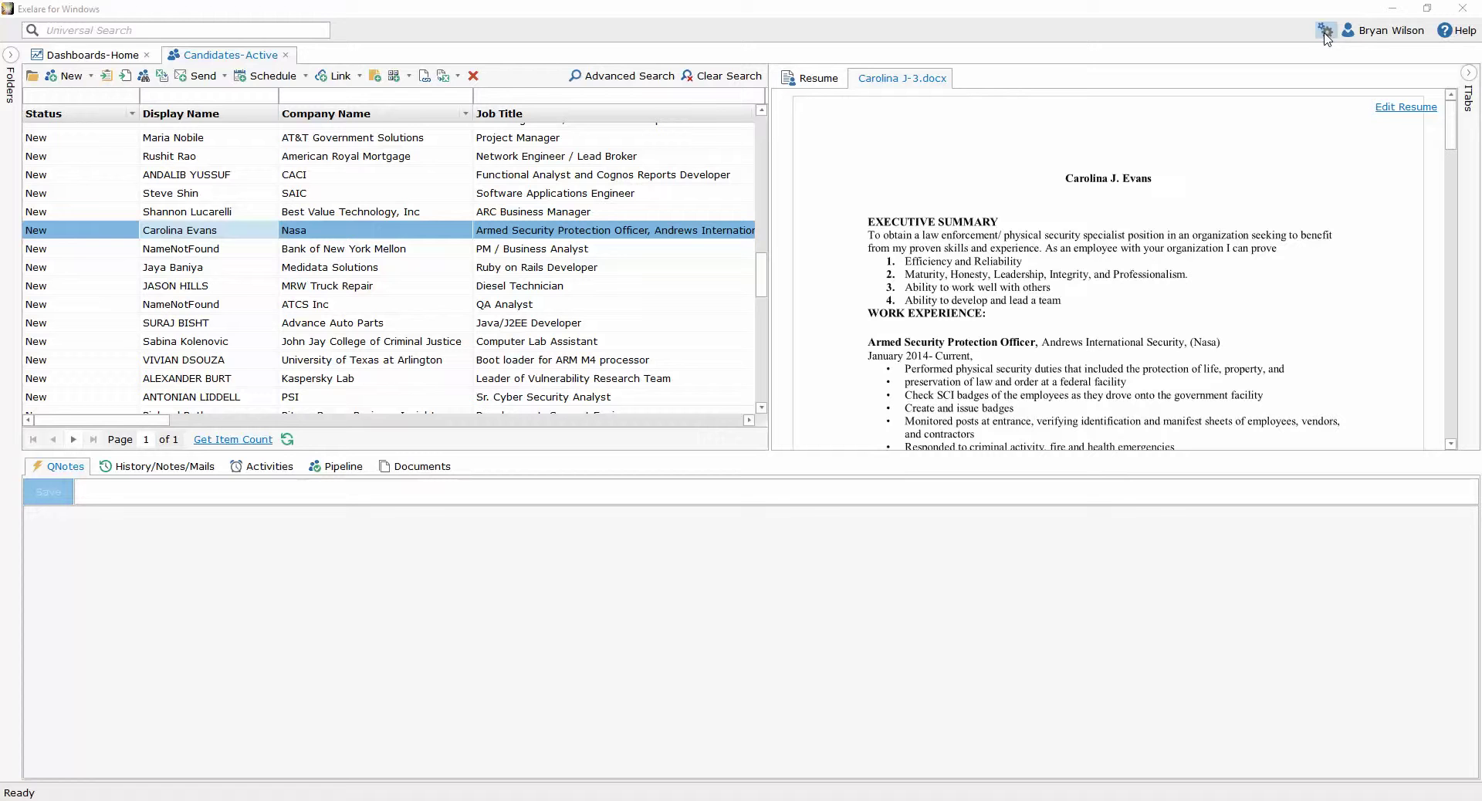
Open the resume email settings in User Options and examine the header markup inserted into resumes before submitting
left_click(1326, 32)
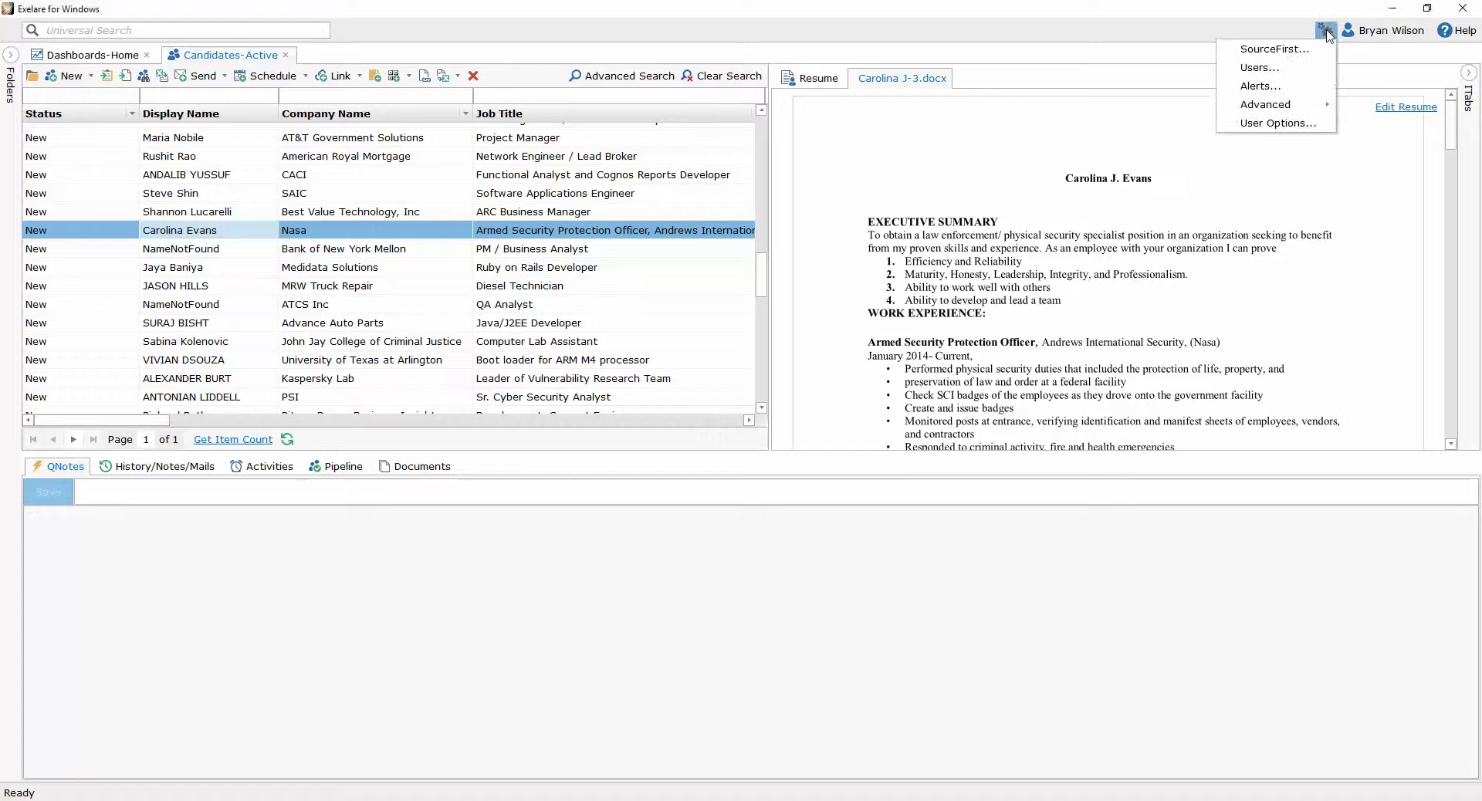
left_click(1279, 124)
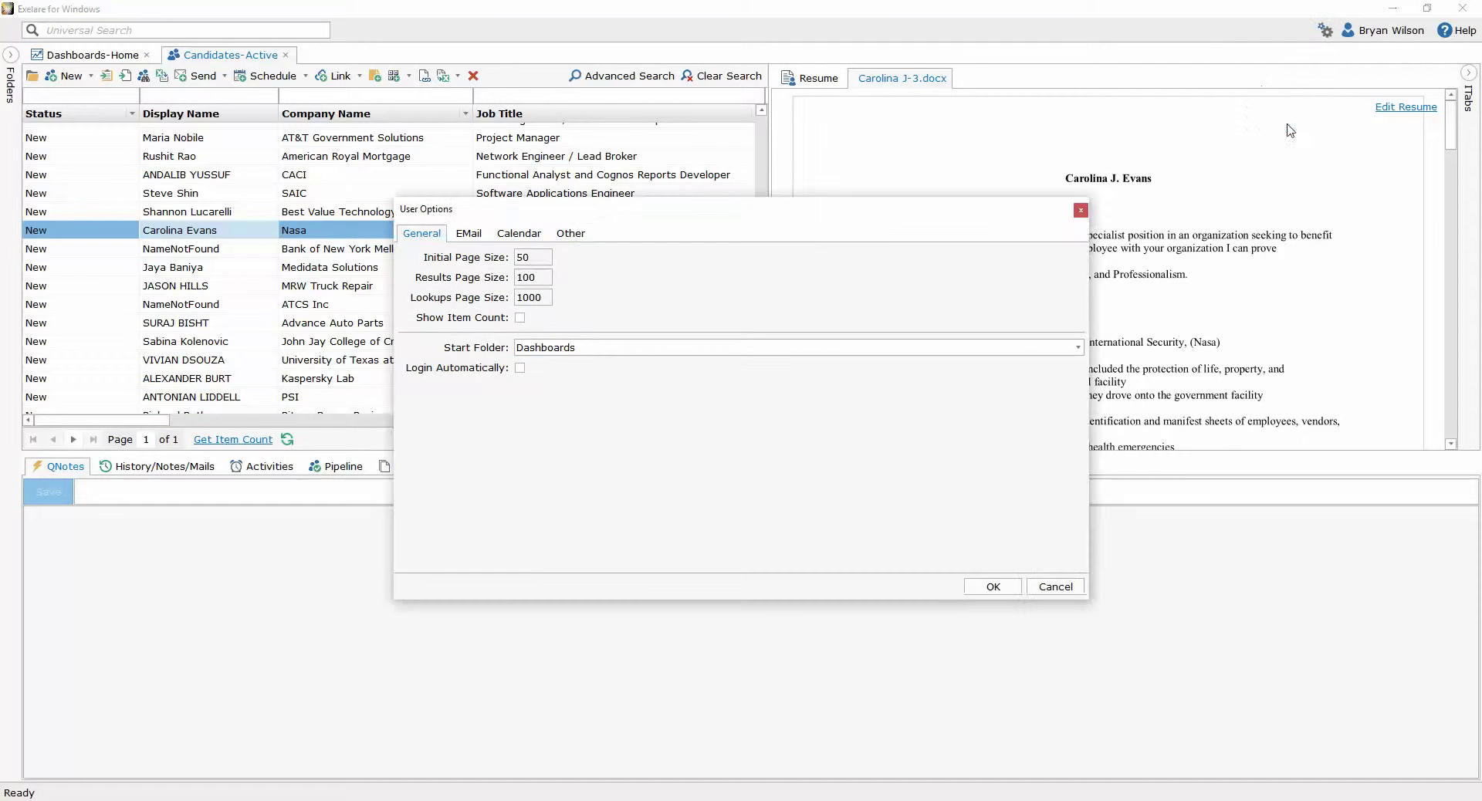
left_click(470, 237)
left_click(624, 262)
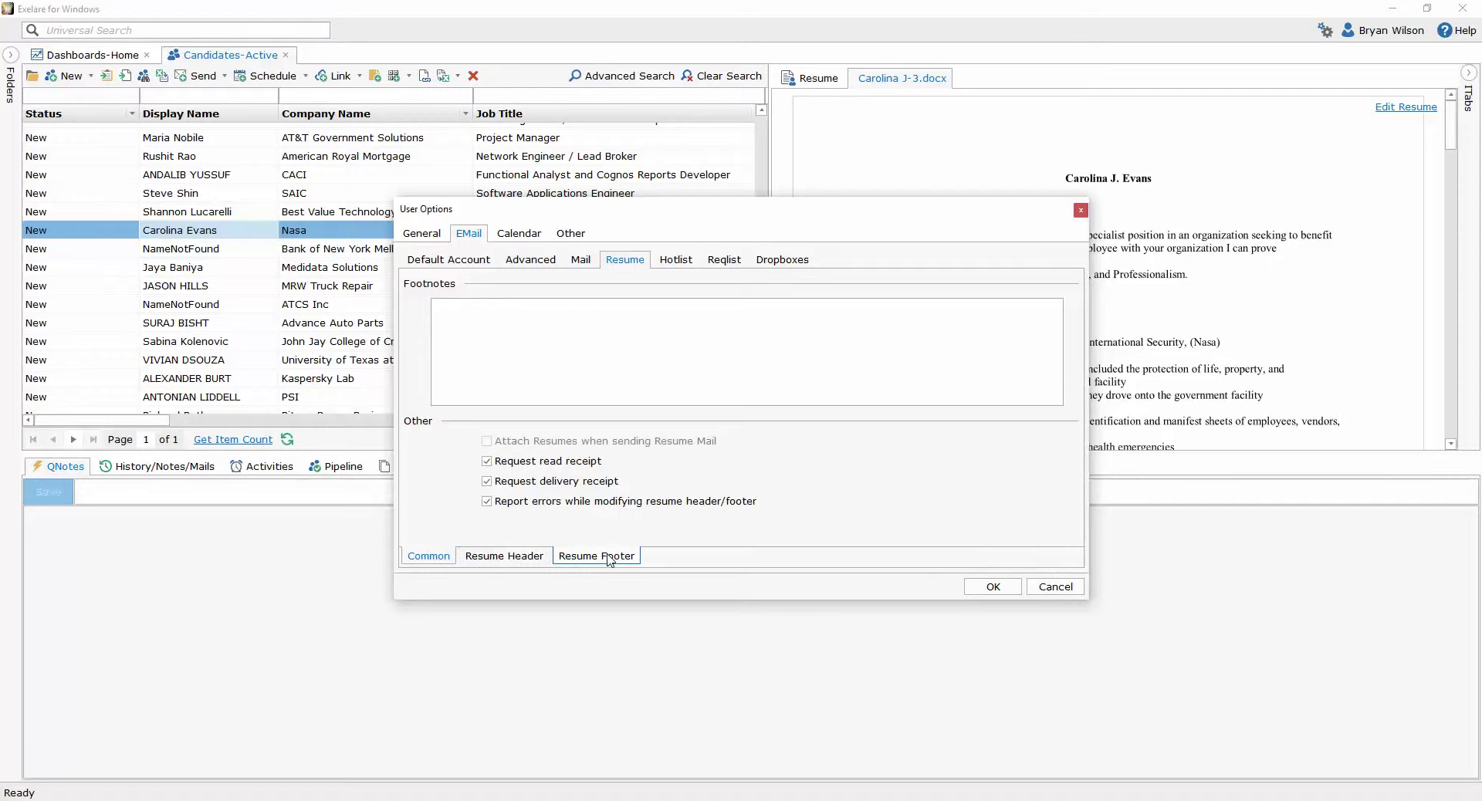
left_click(492, 557)
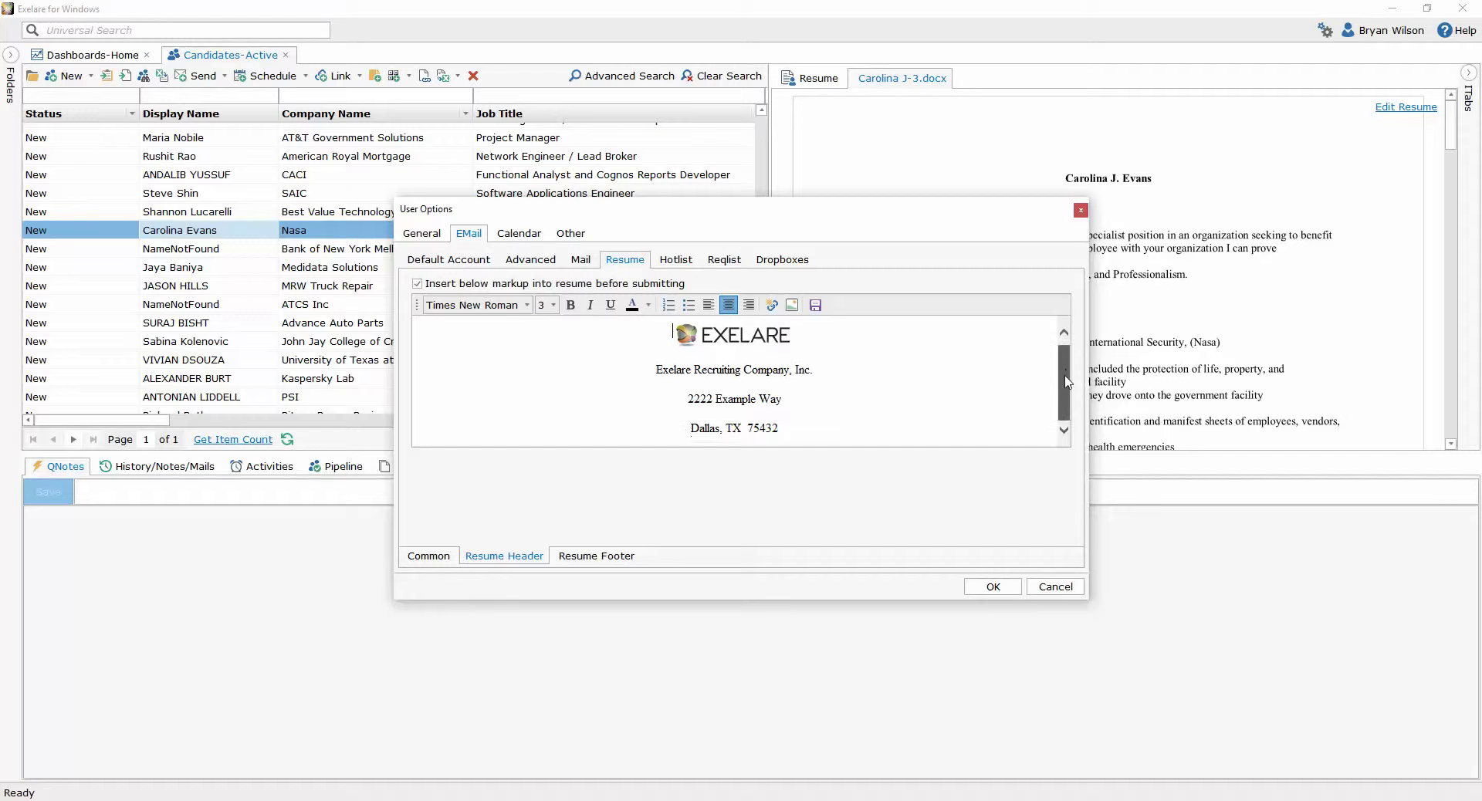
triple_click(670, 373)
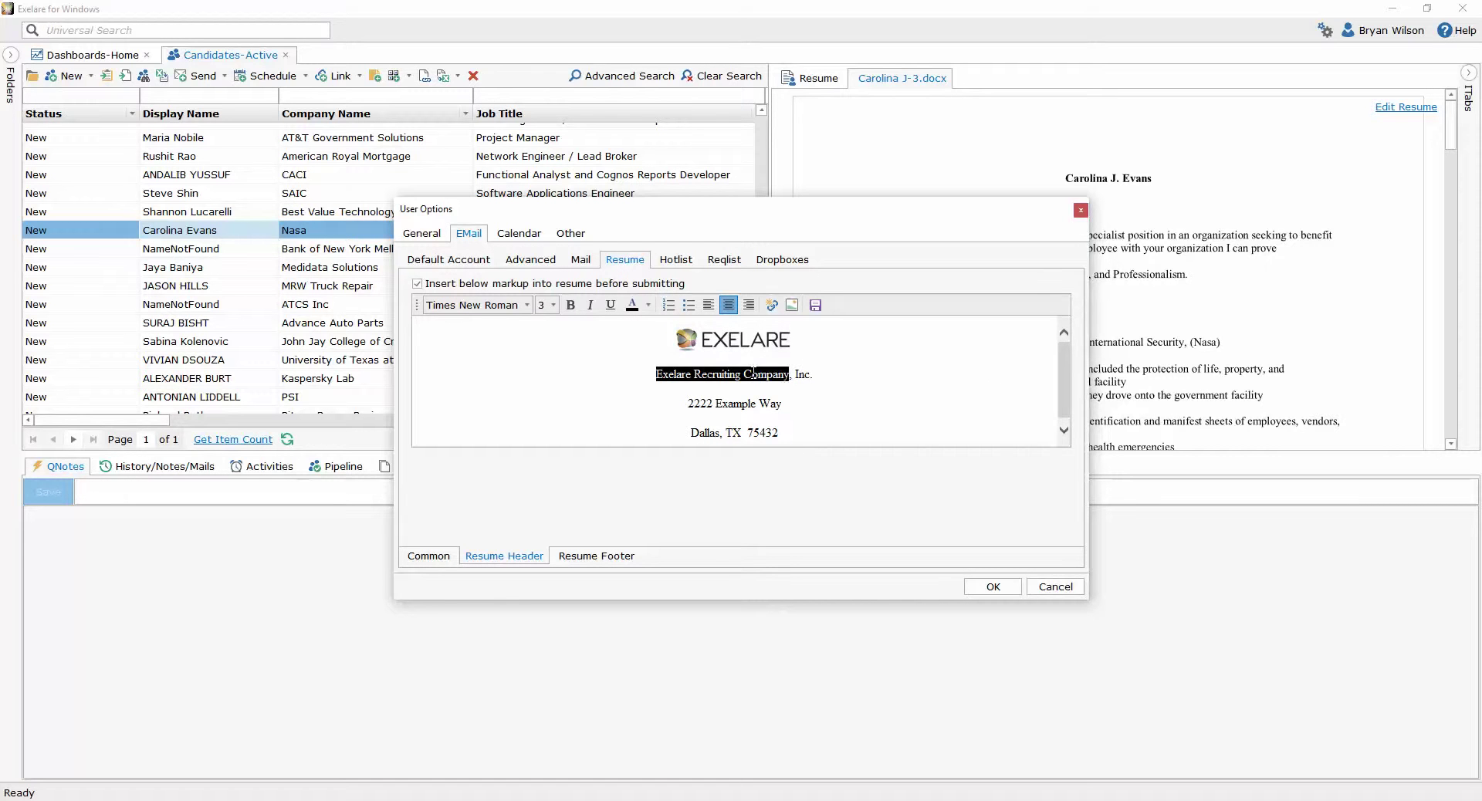
left_click(763, 338)
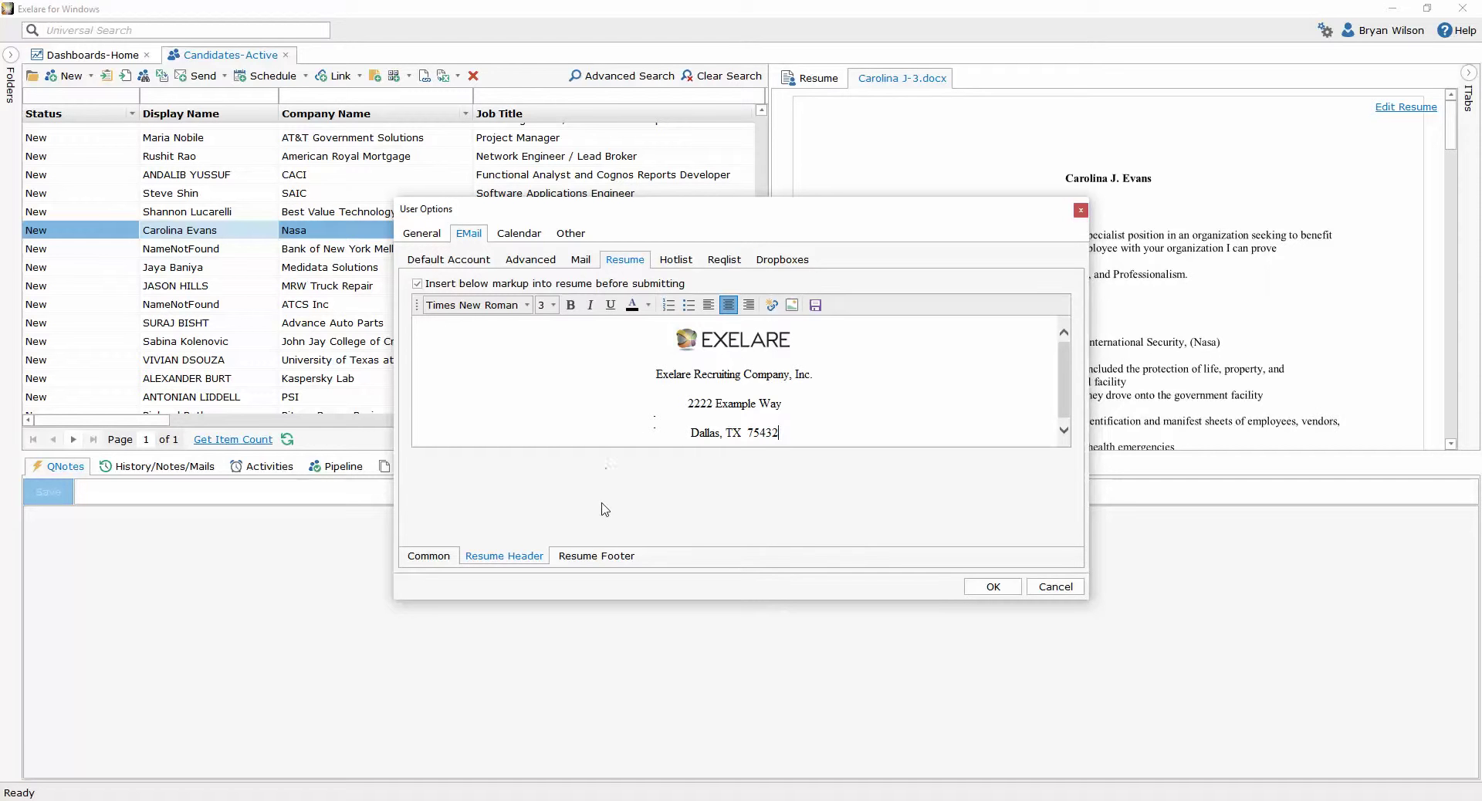
Review the resume footer markup, return to the resume header, and accept the user options
left_click(594, 557)
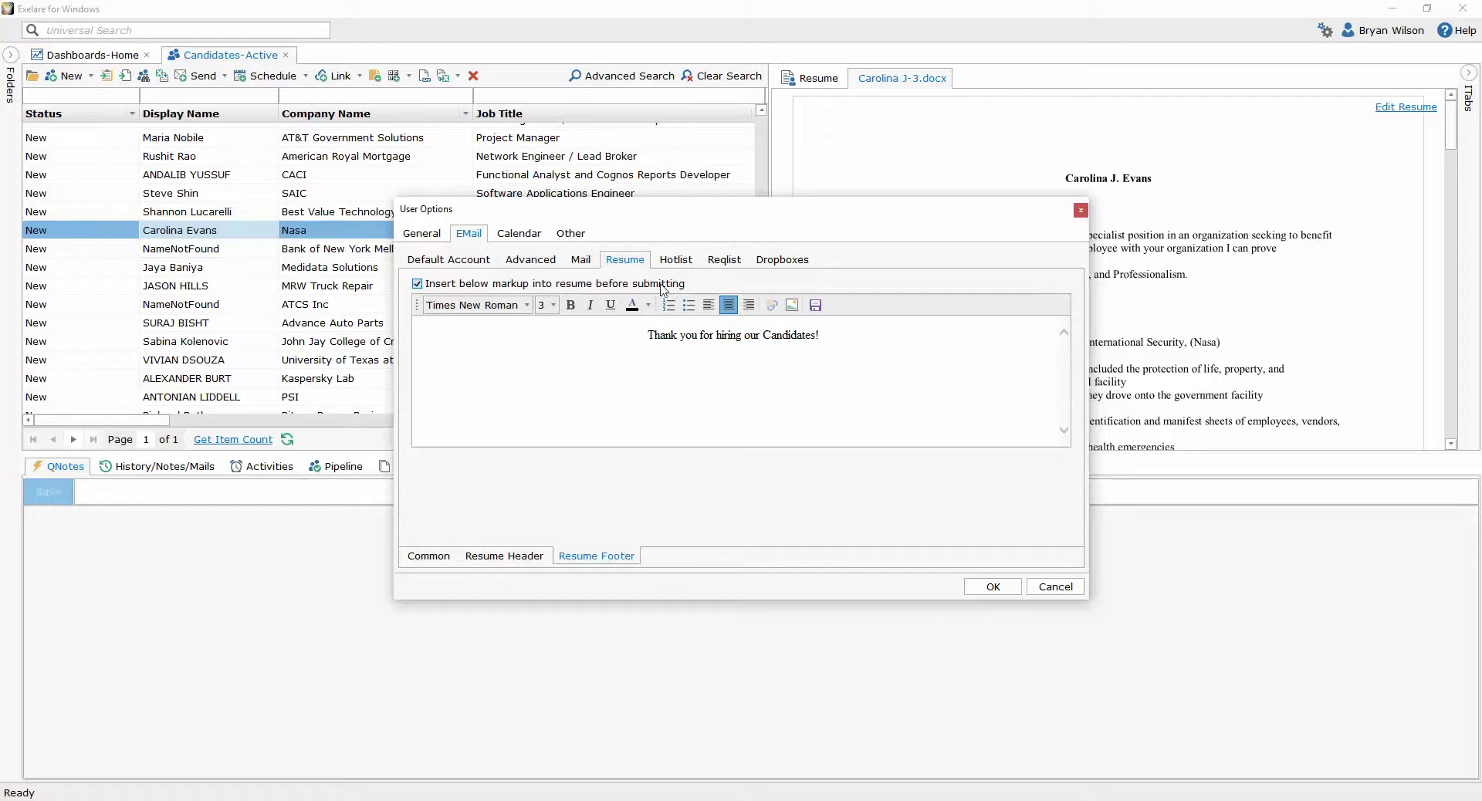
left_click(525, 557)
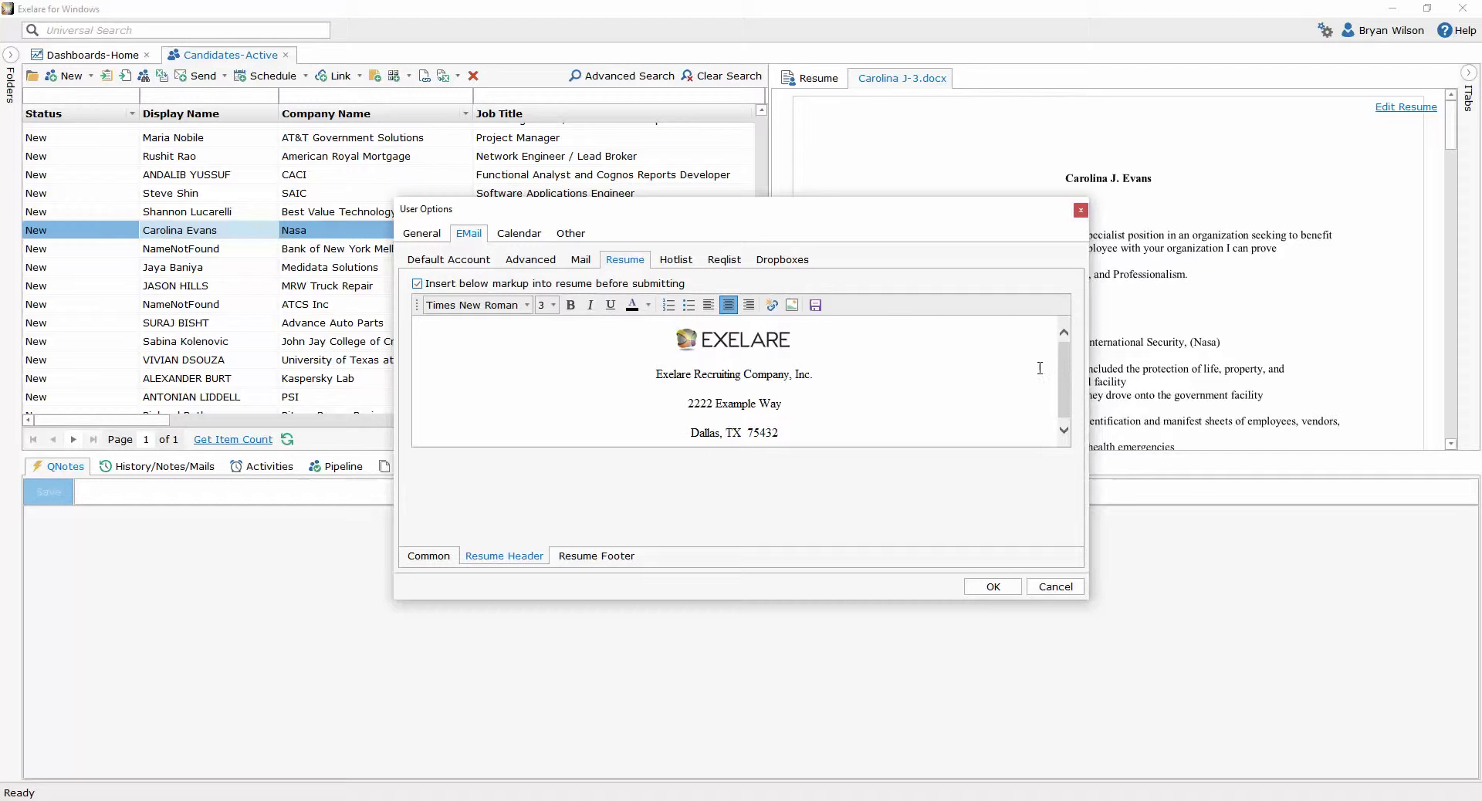
mouse_move(689, 212)
left_mouse_down()
mouse_move(769, 218)
mouse_move(703, 218)
left_mouse_up()
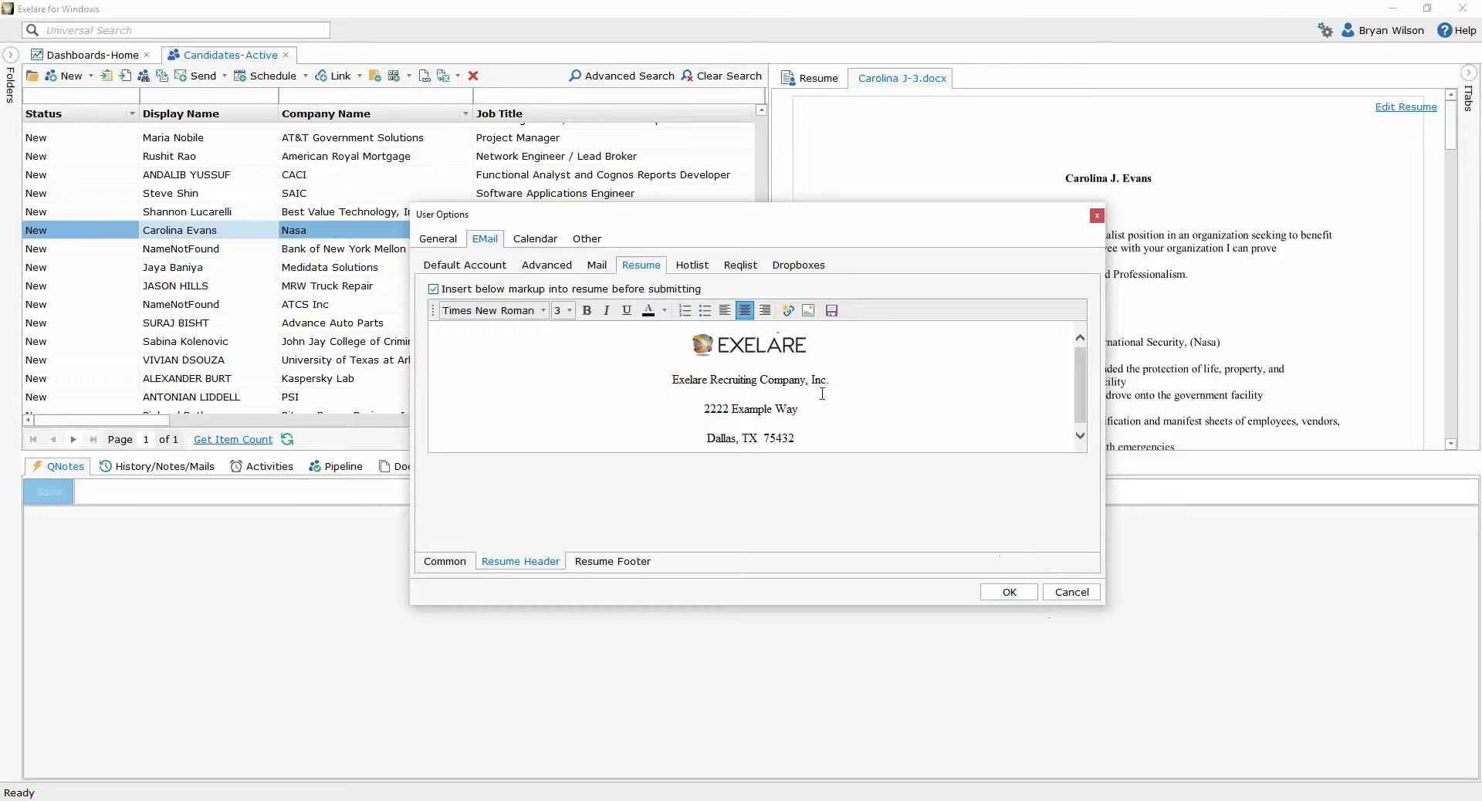
left_click(1016, 593)
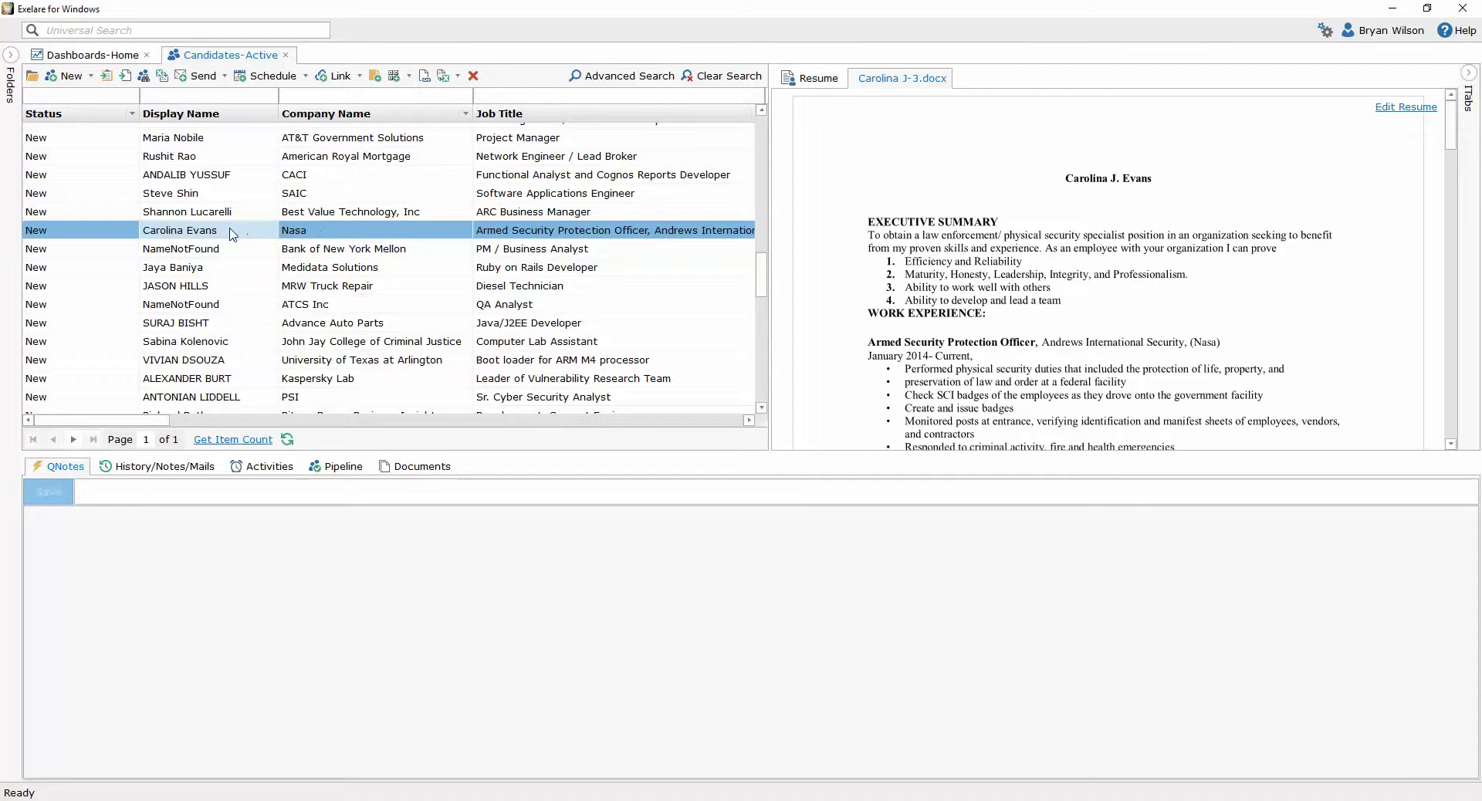
Start a resume submission of the selected candidate to a job, choosing the Google Java Guy job
left_click(224, 77)
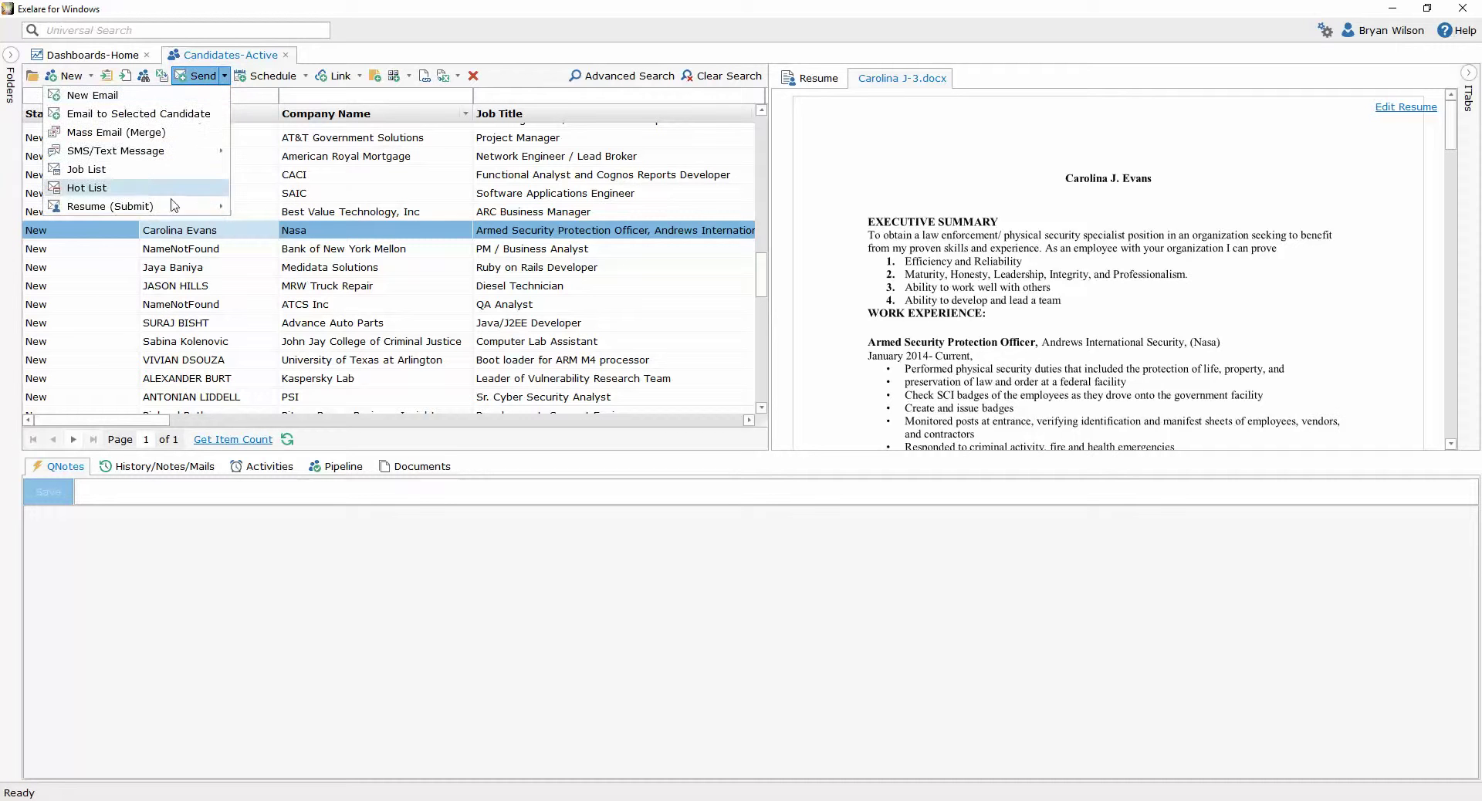
mouse_move(169, 207)
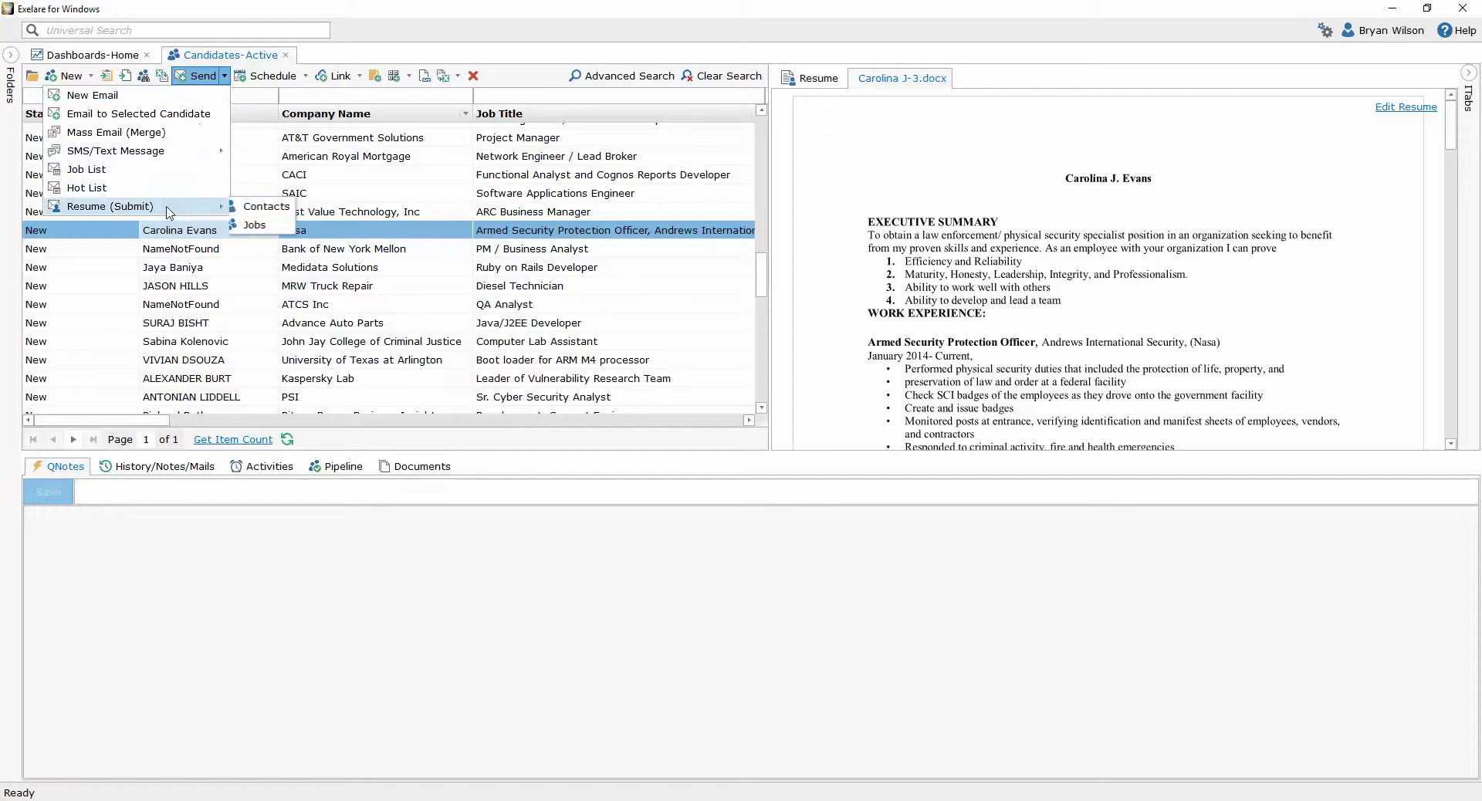
left_click(265, 225)
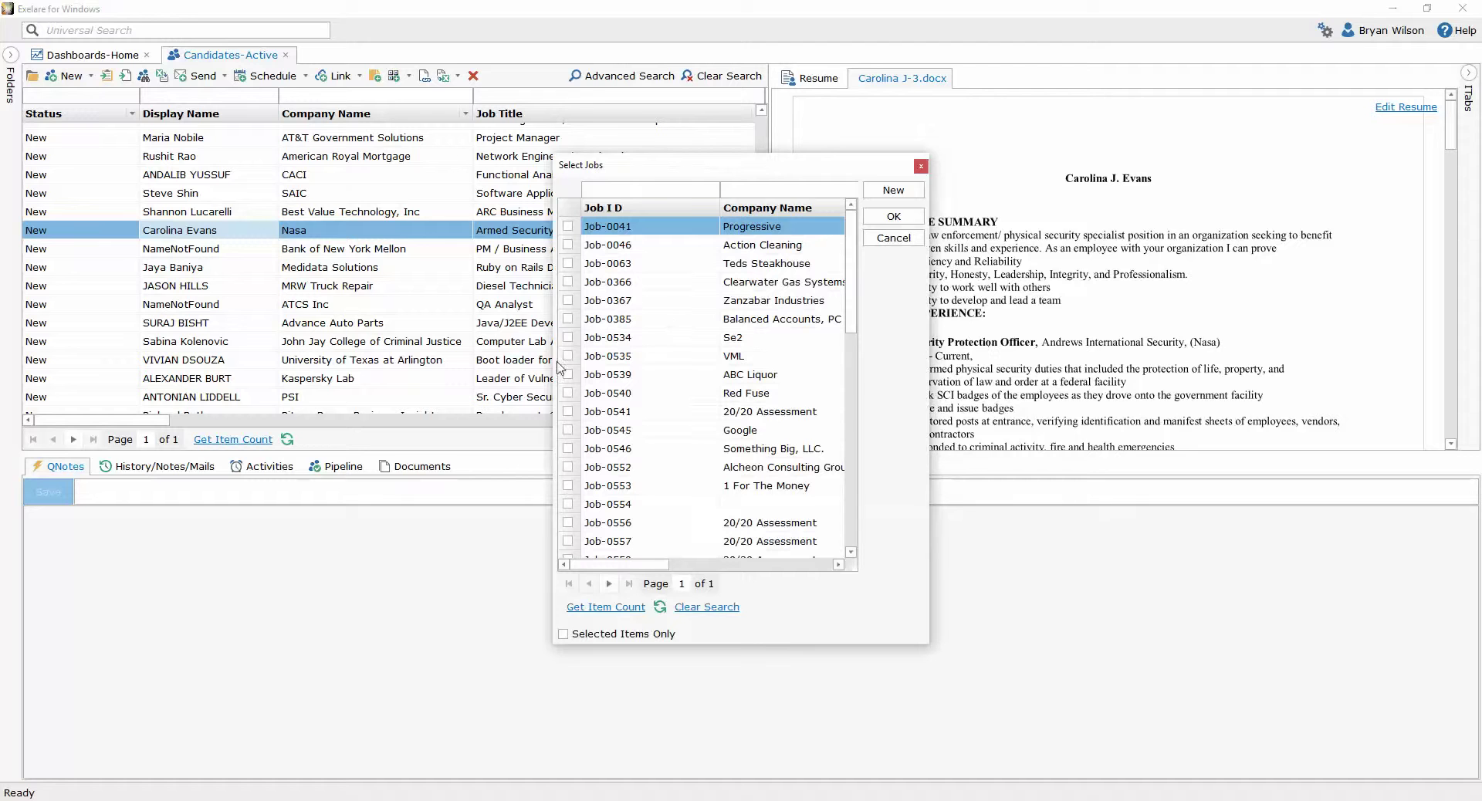
left_click_drag(552, 370, 375, 371)
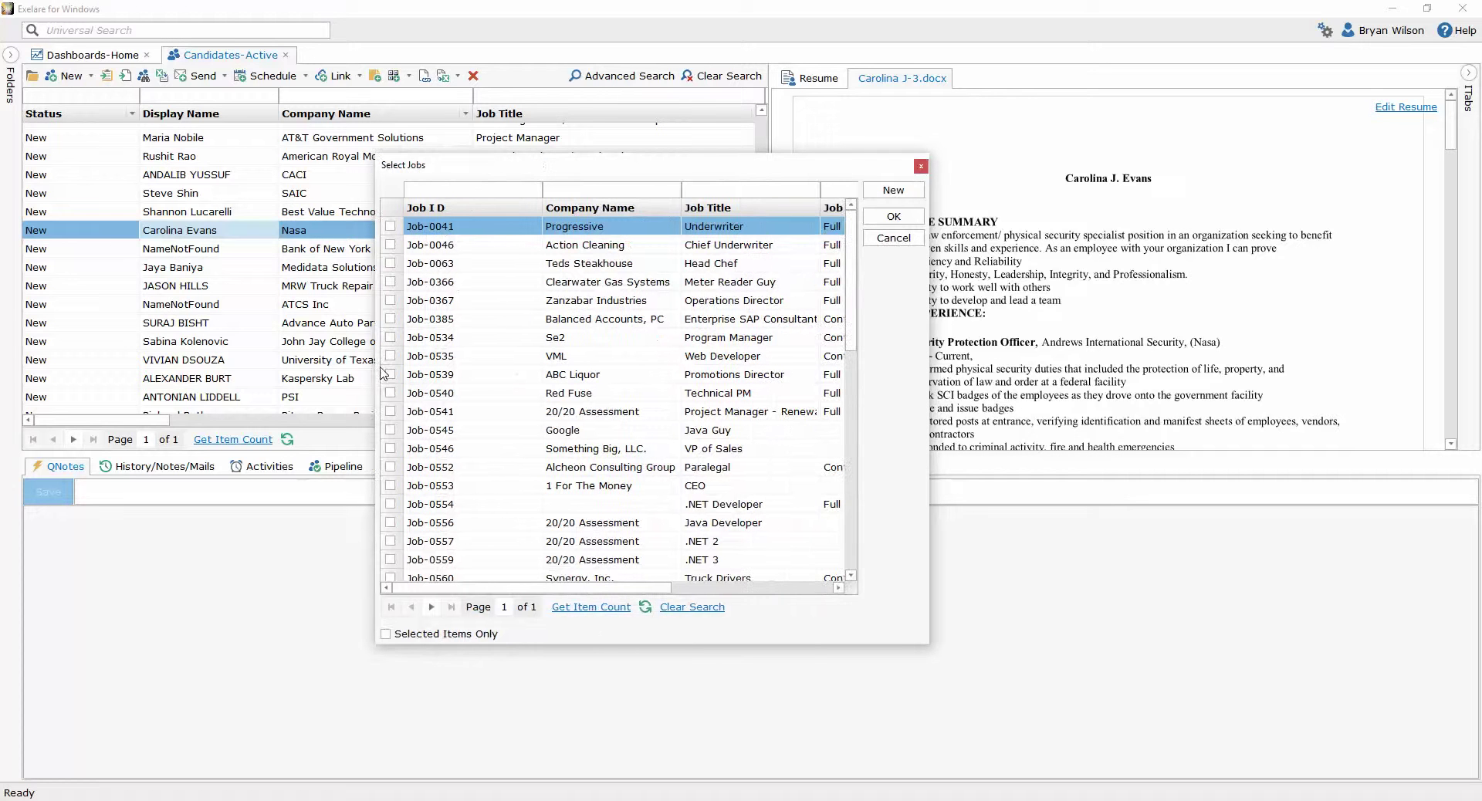
left_click(390, 430)
left_click(895, 216)
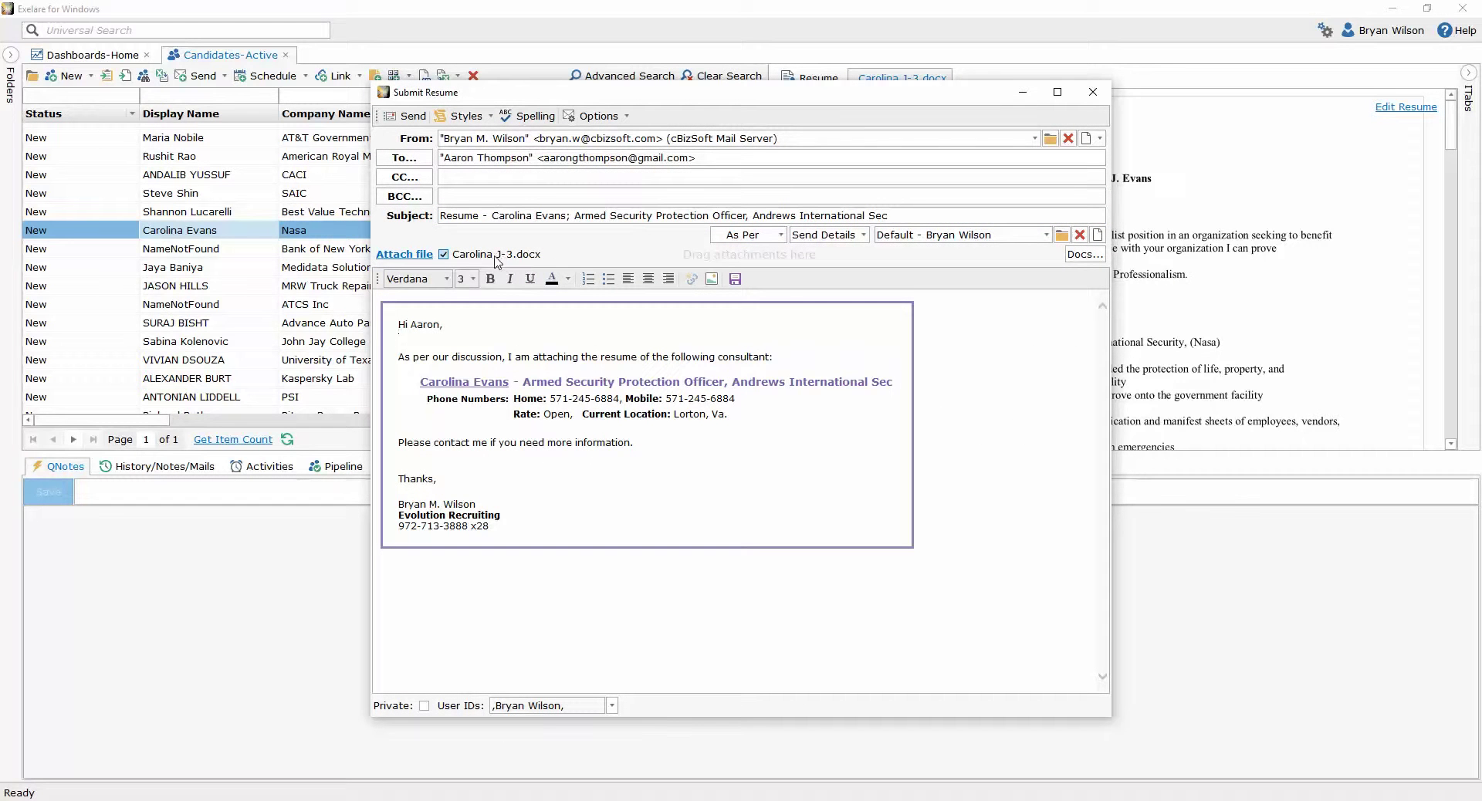
Apply the Blank-HTML style sheet to the resume submission email
left_click_drag(782, 94, 598, 76)
left_click(330, 98)
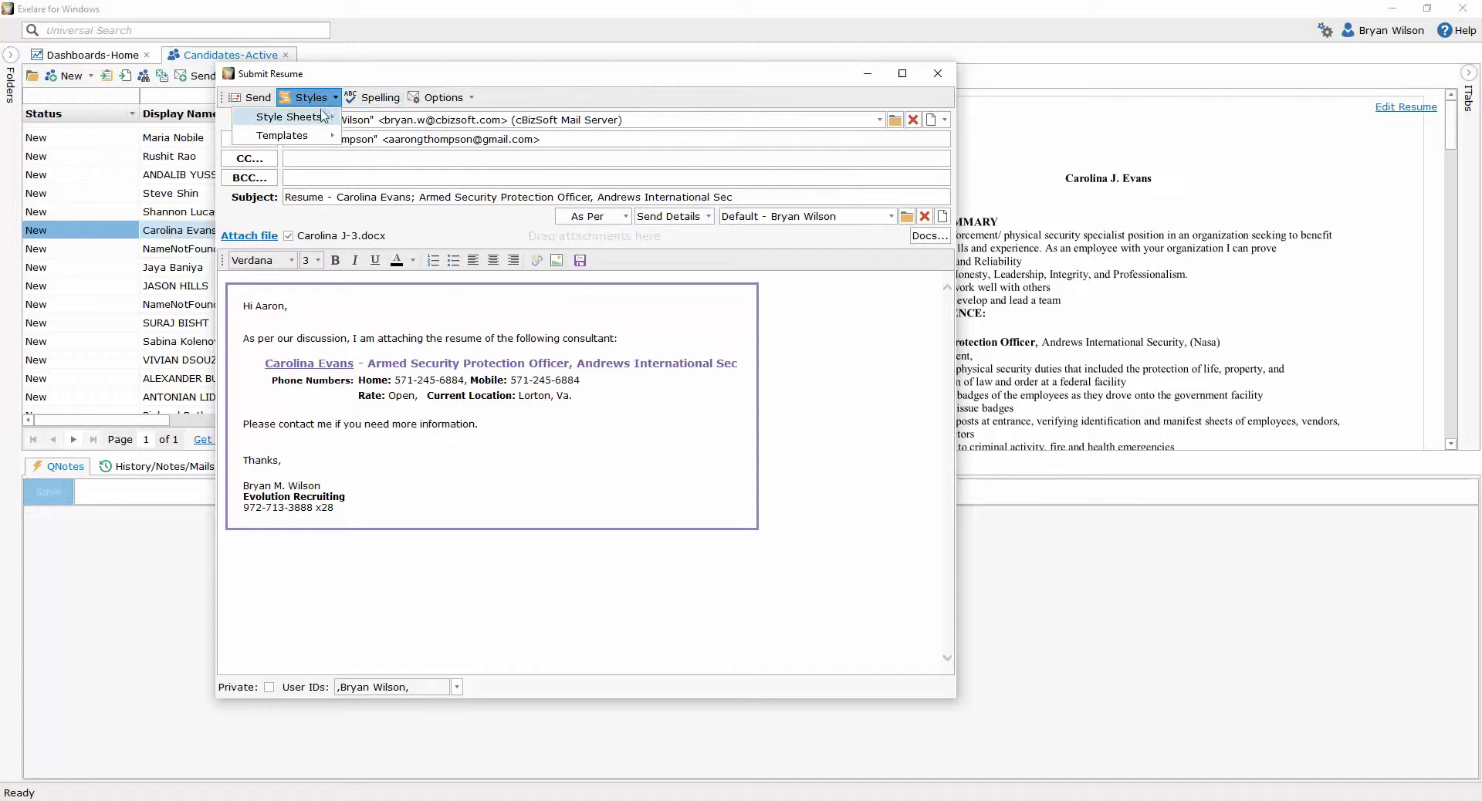
mouse_move(320, 117)
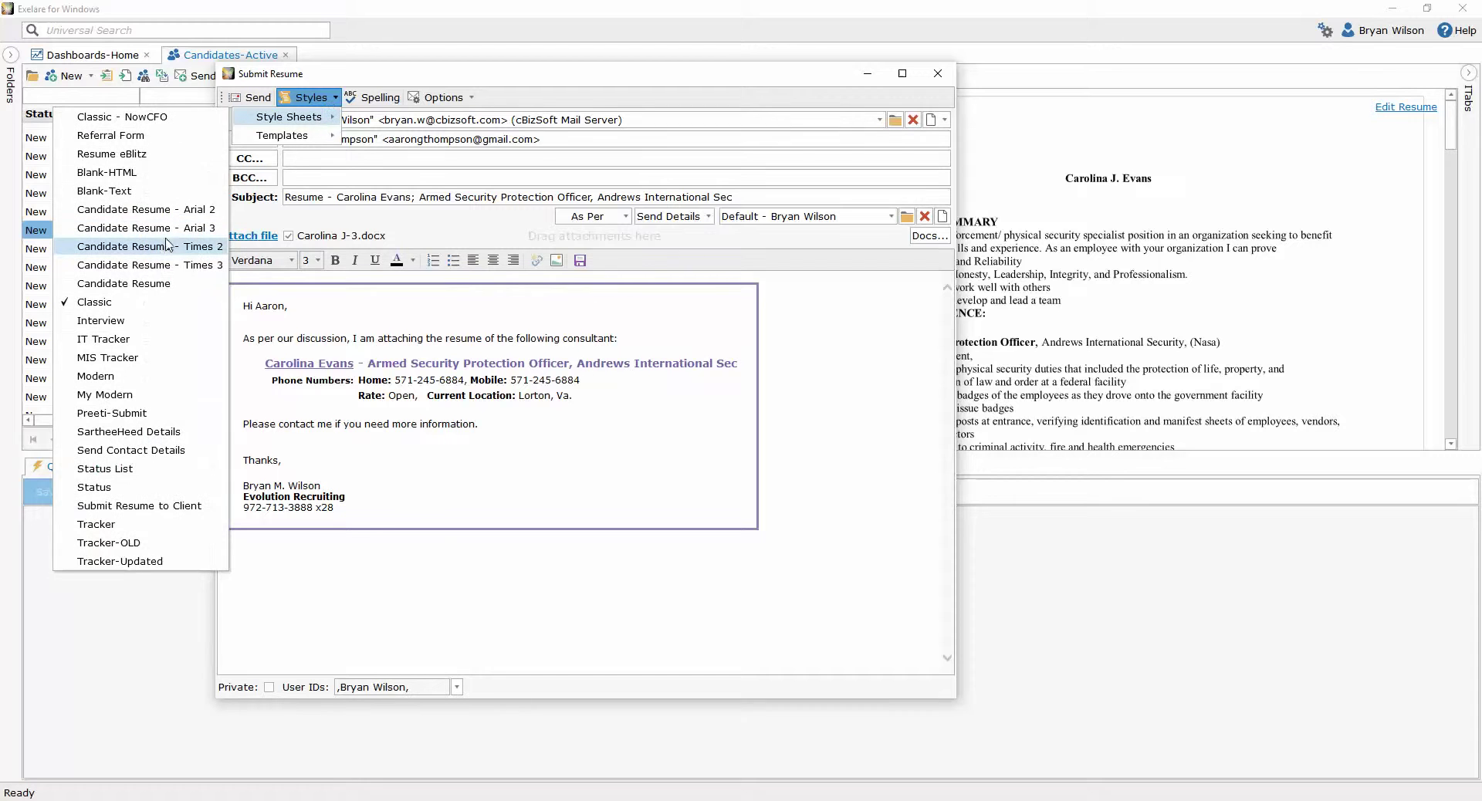
left_click(141, 173)
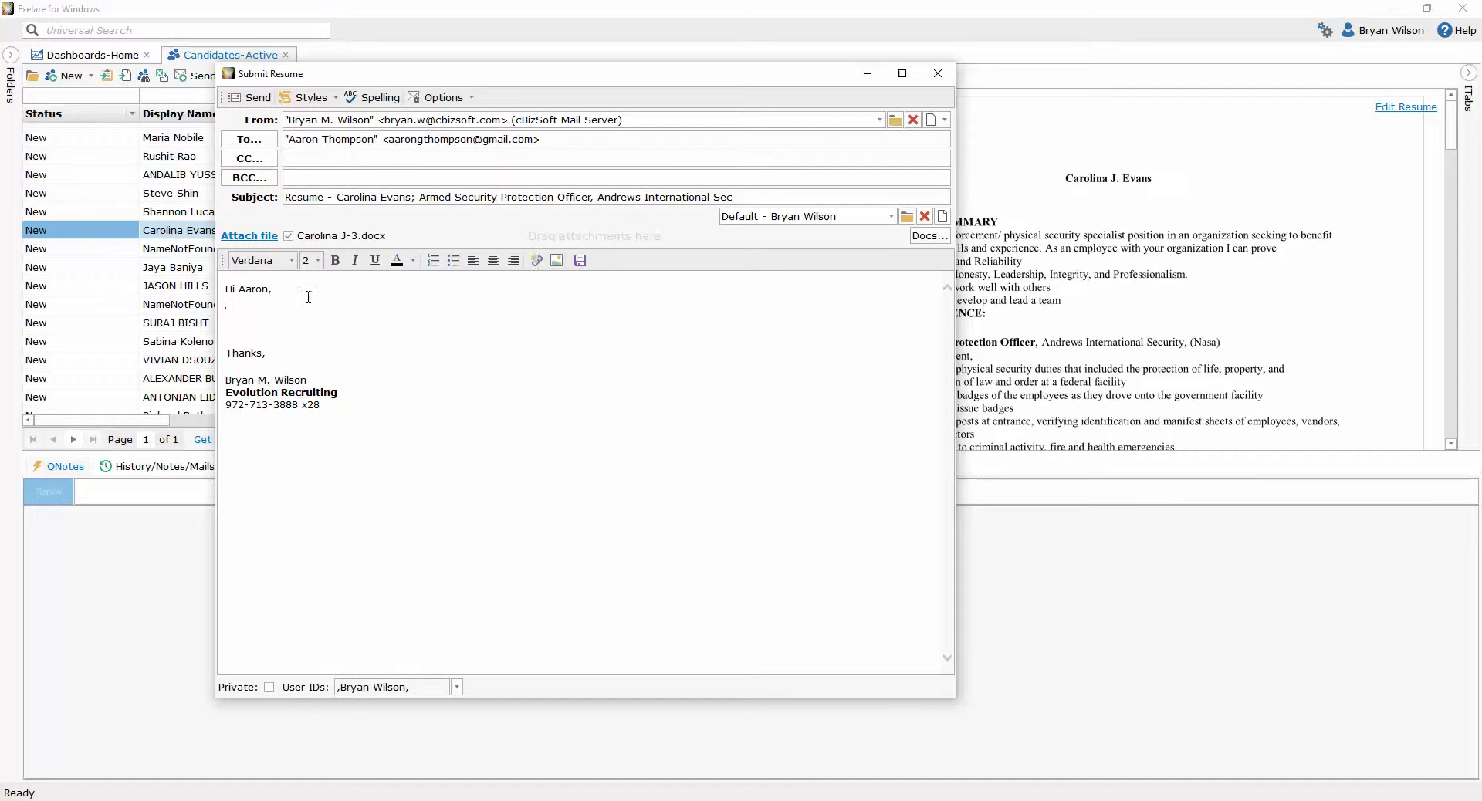
Write "Please hire my candidate today!" in the email body and send it, accepting the test mode warning
type("lease hire my candidate today!")
left_click(253, 97)
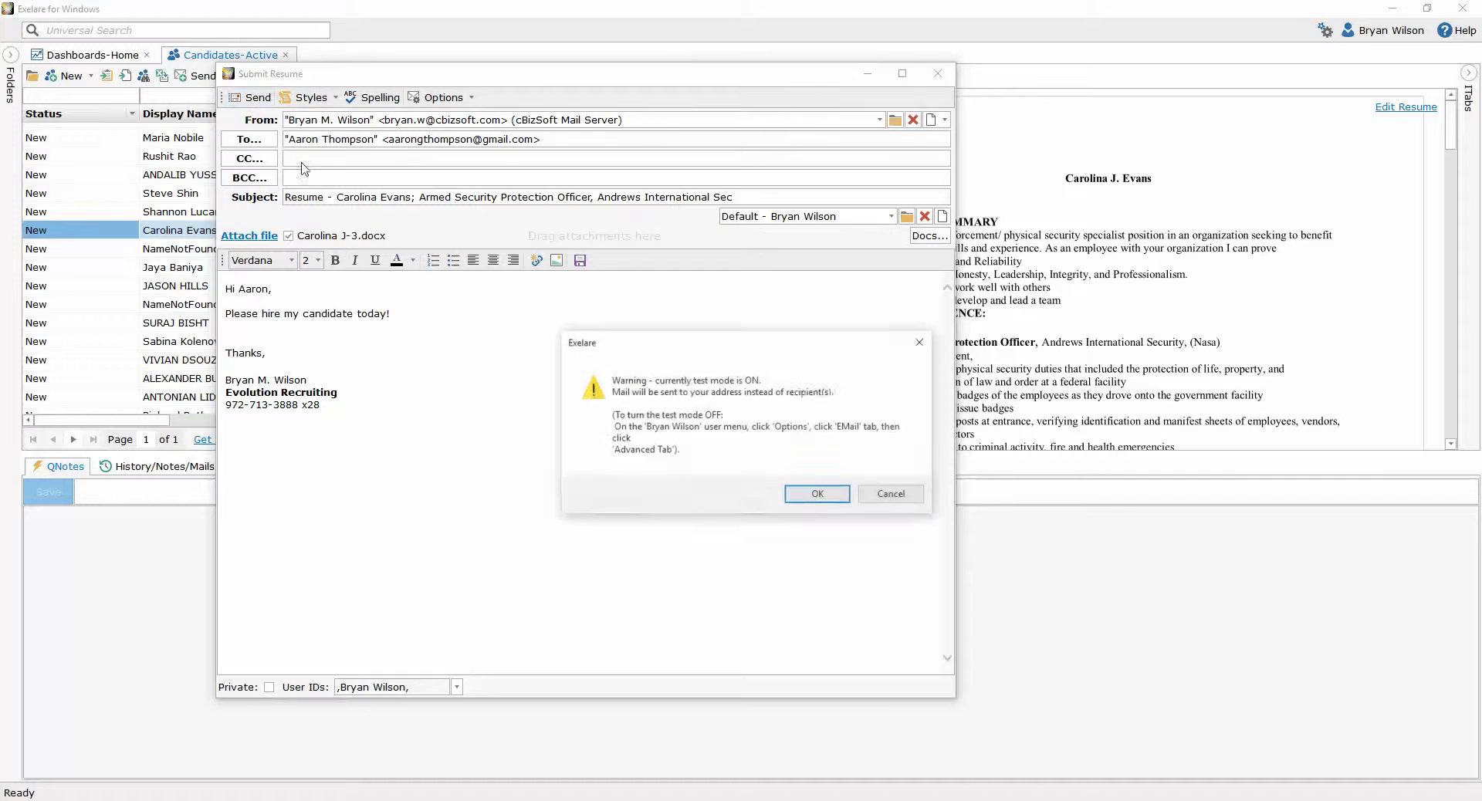
left_click(824, 496)
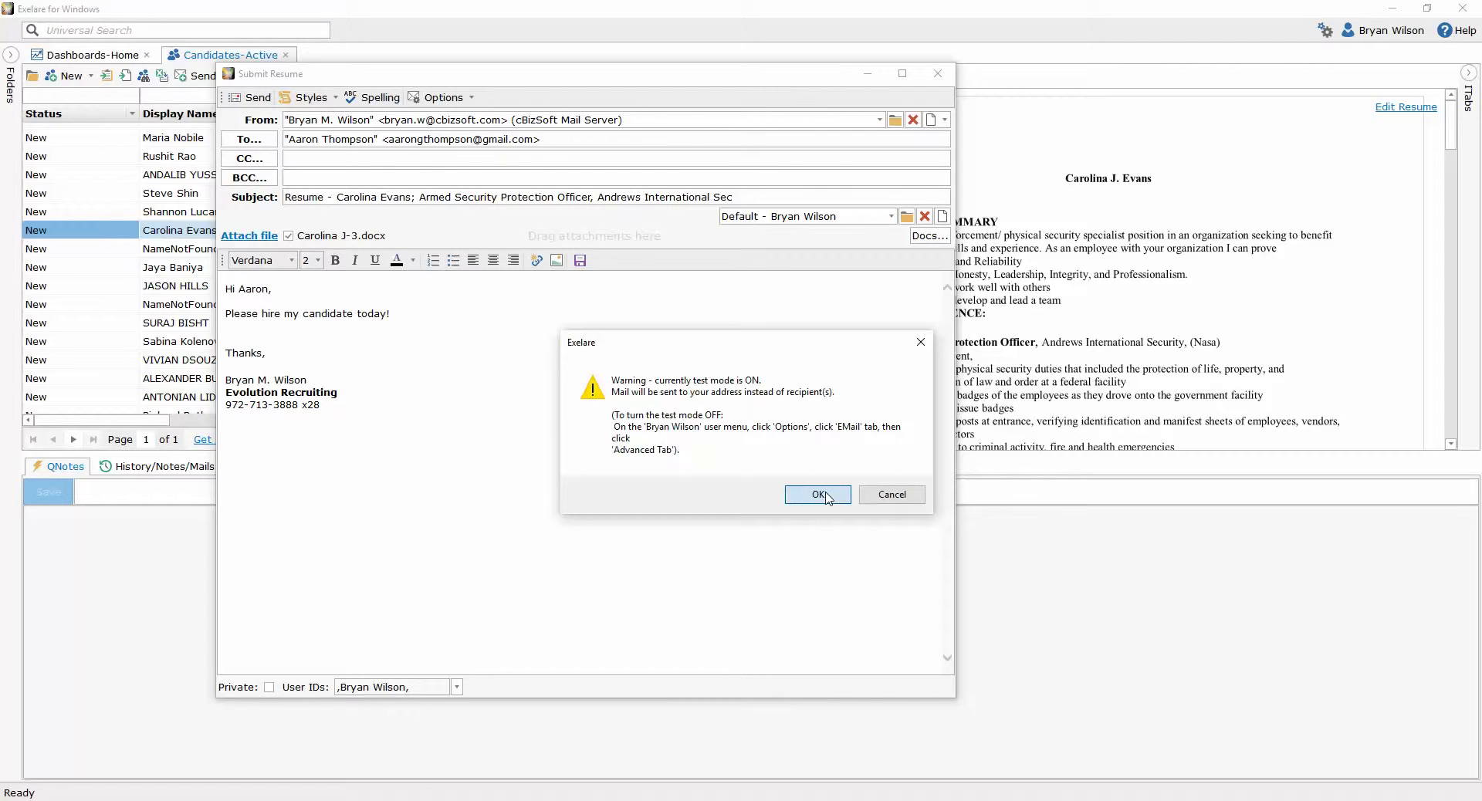
left_click(825, 497)
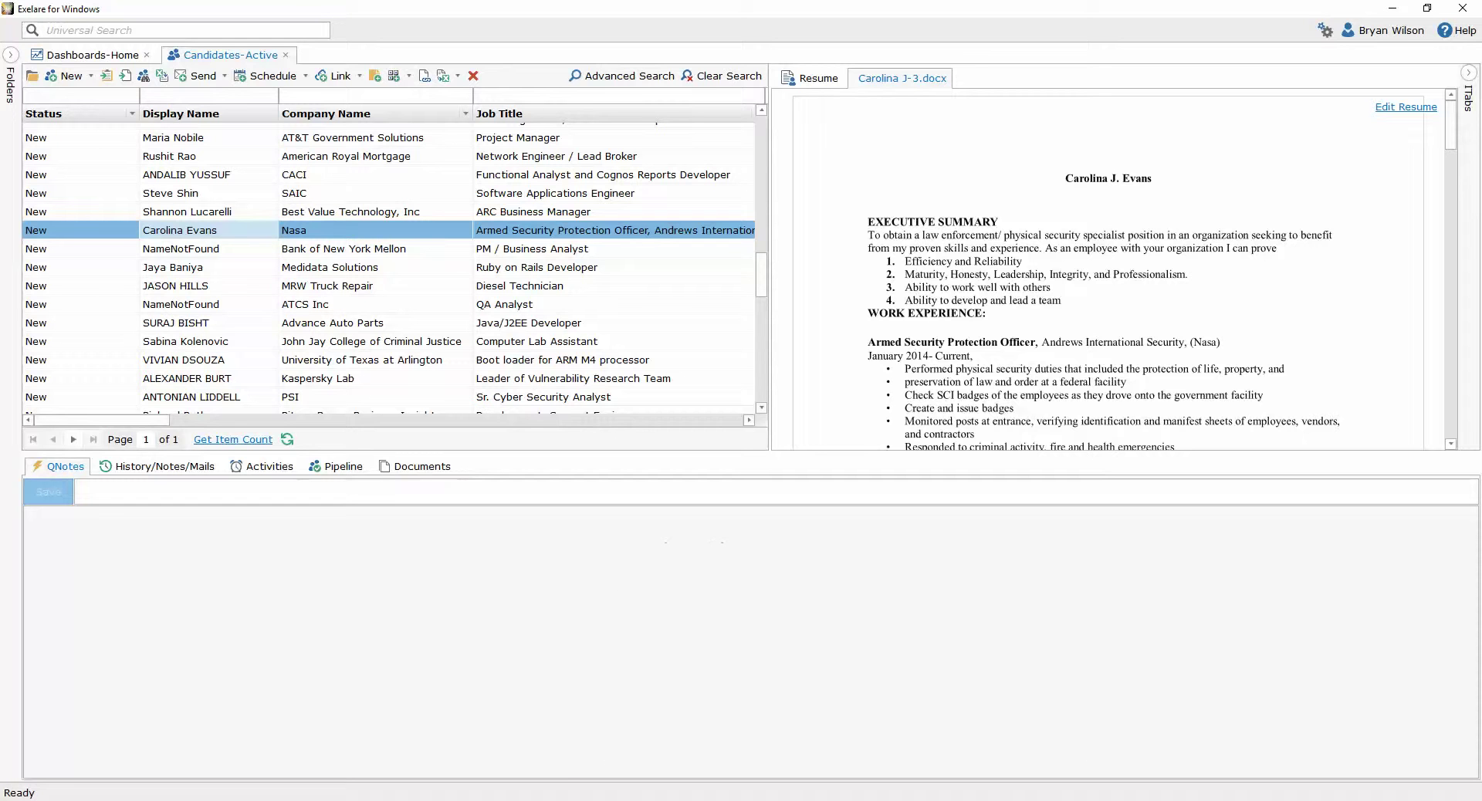
Switch to the Outlook inbox and open the newly received resume submission email without sending a read receipt
mouse_move(473, 800)
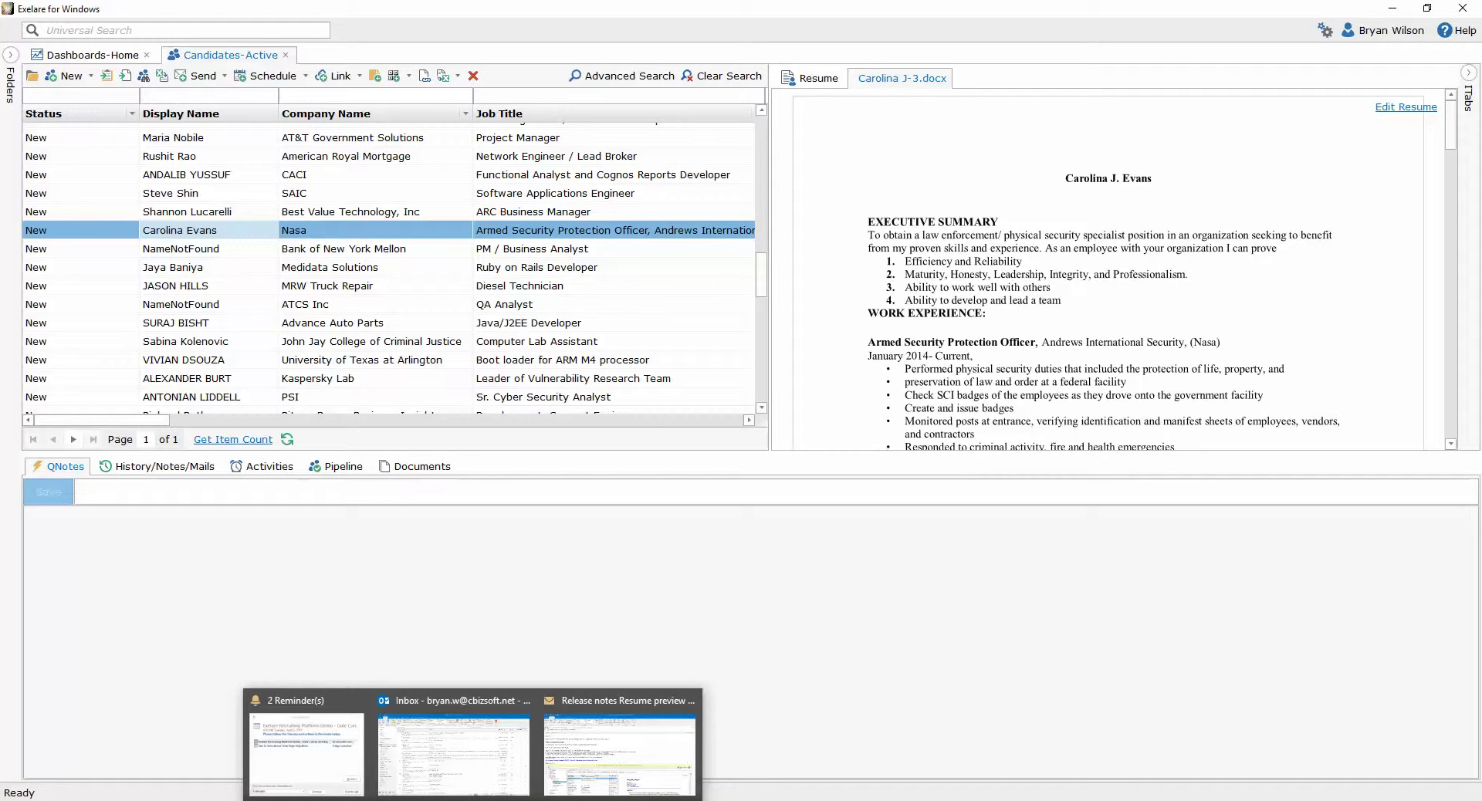
left_click(496, 753)
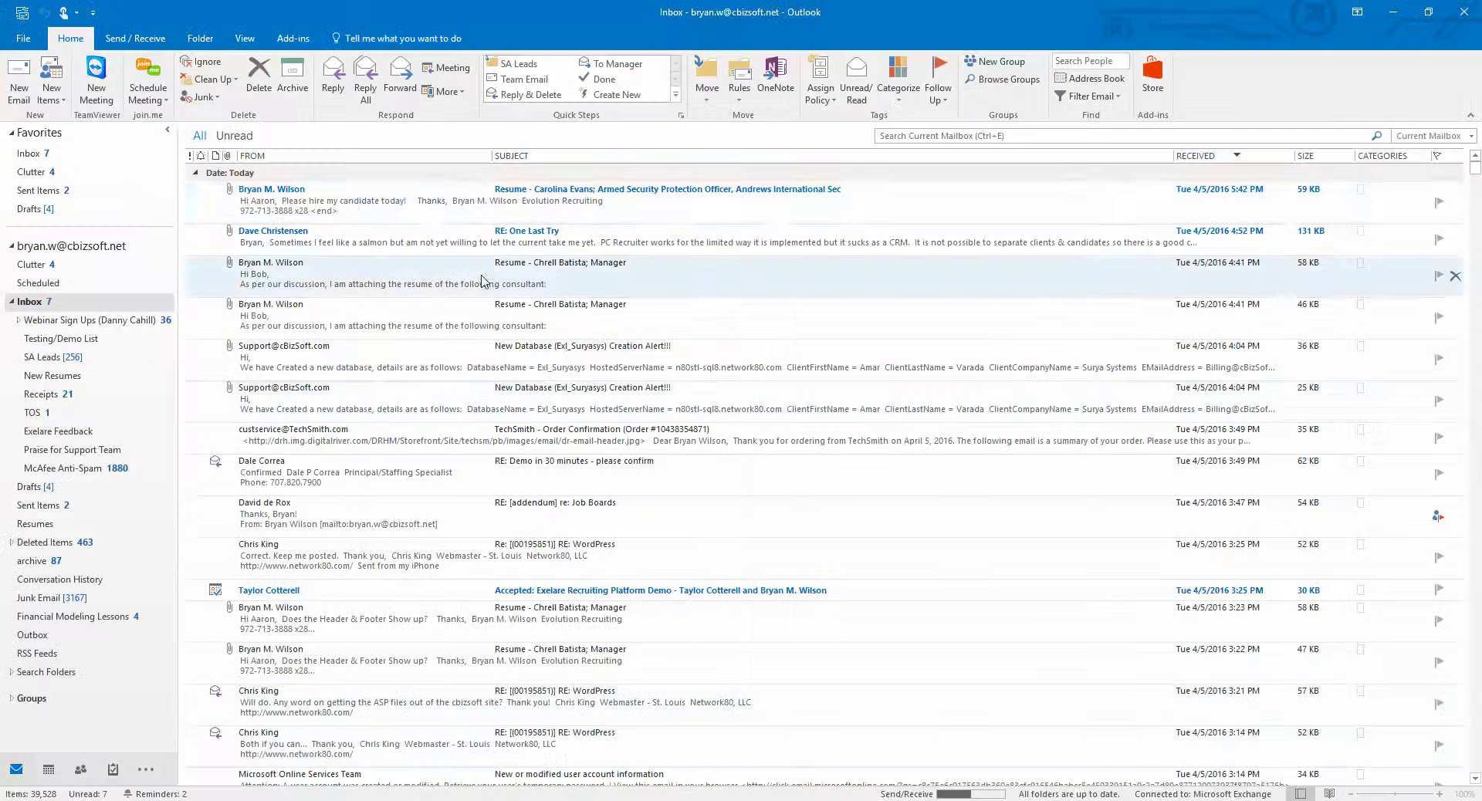
left_click(378, 203)
double_click(363, 201)
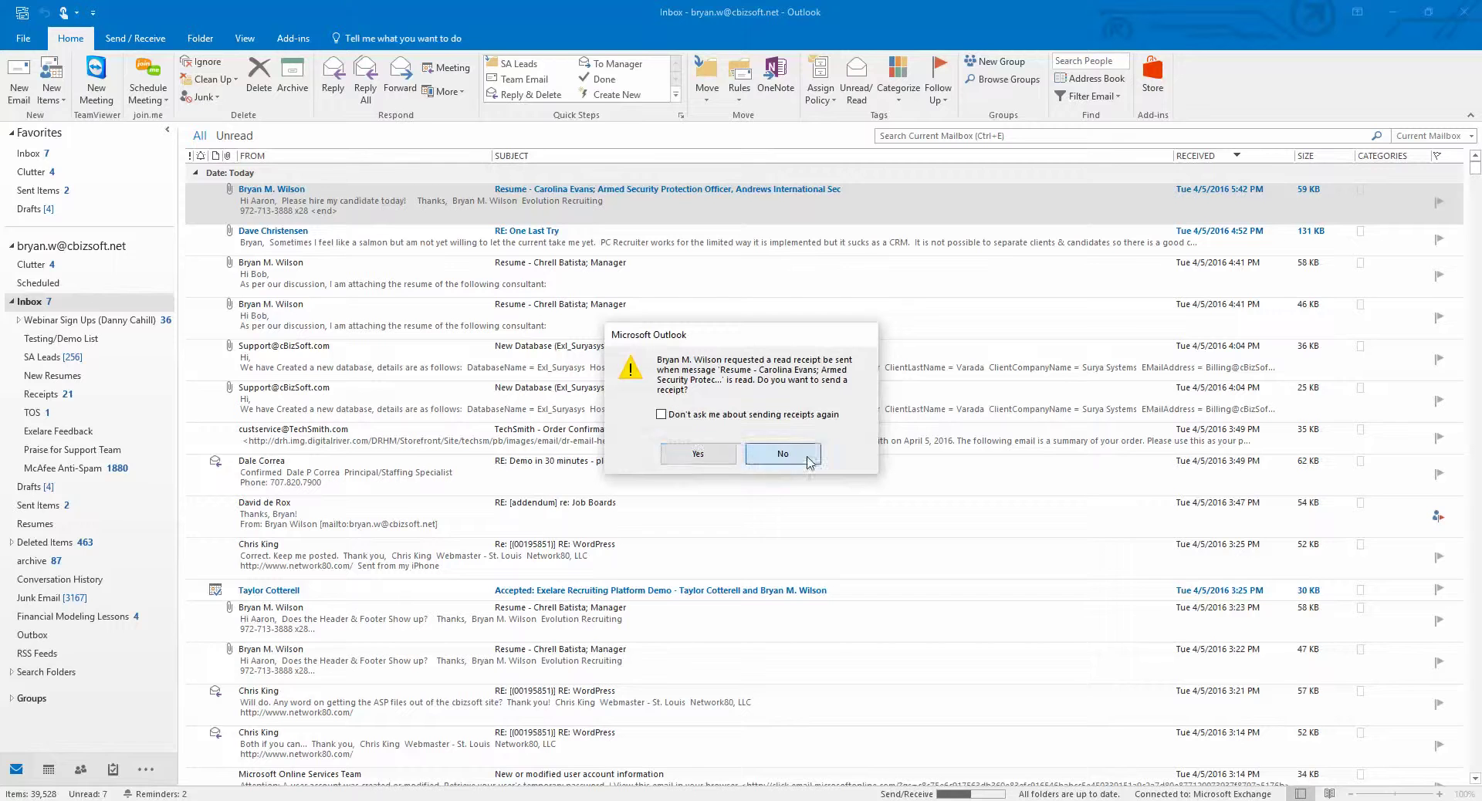
left_click(807, 459)
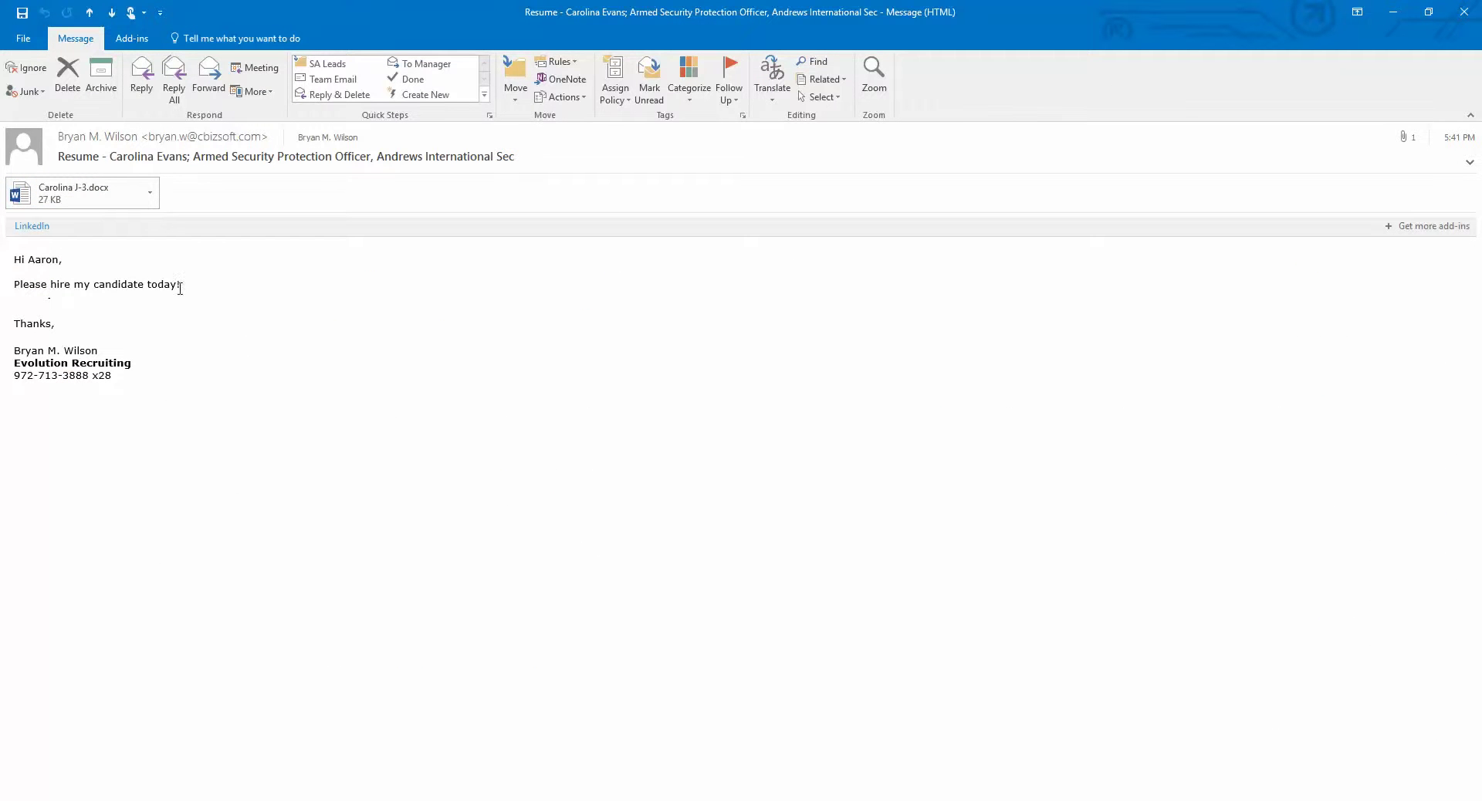
Open the attached resume, examine the header and footer on its pages, and close the document
double_click(73, 192)
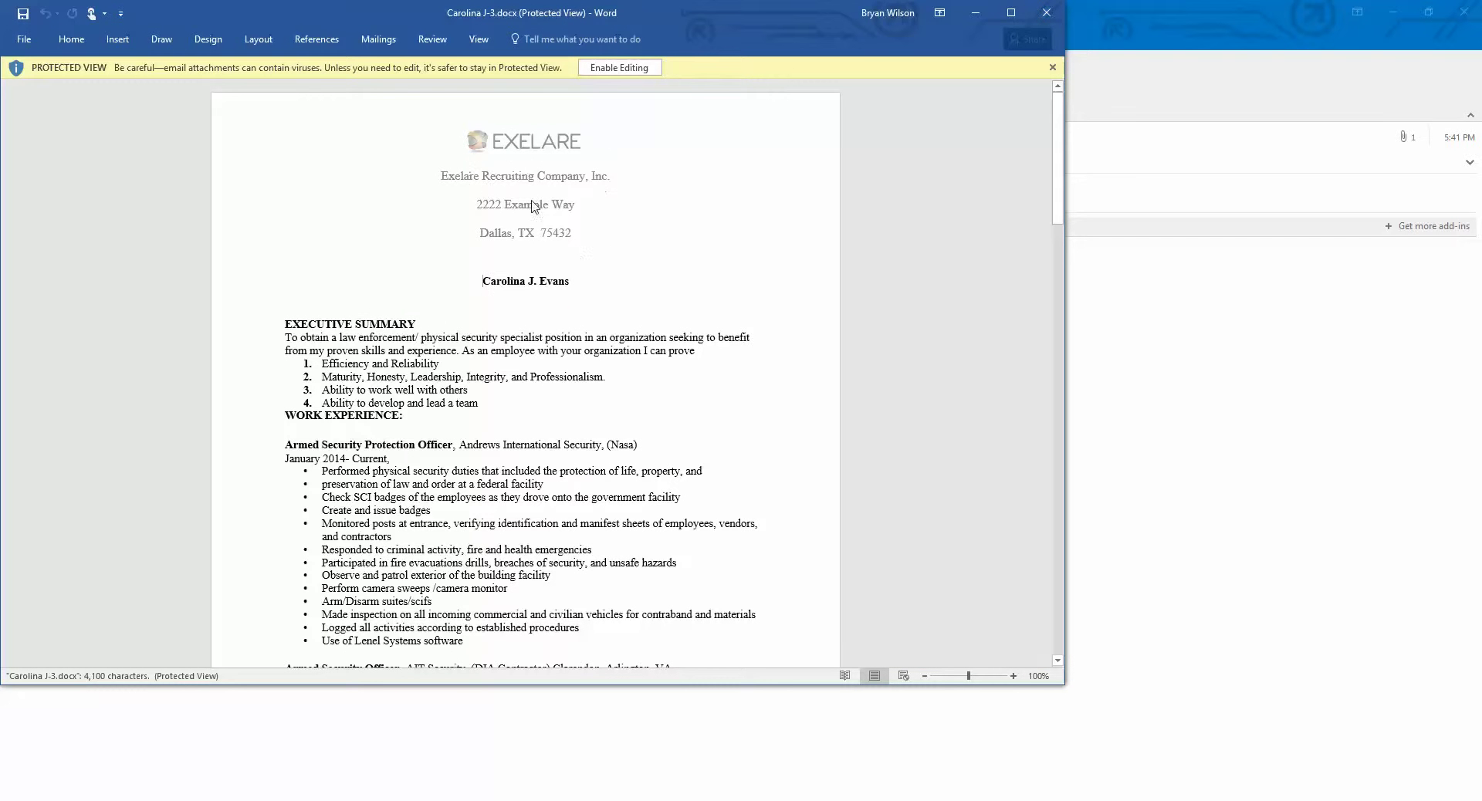
scroll(760, 227, "down", 10)
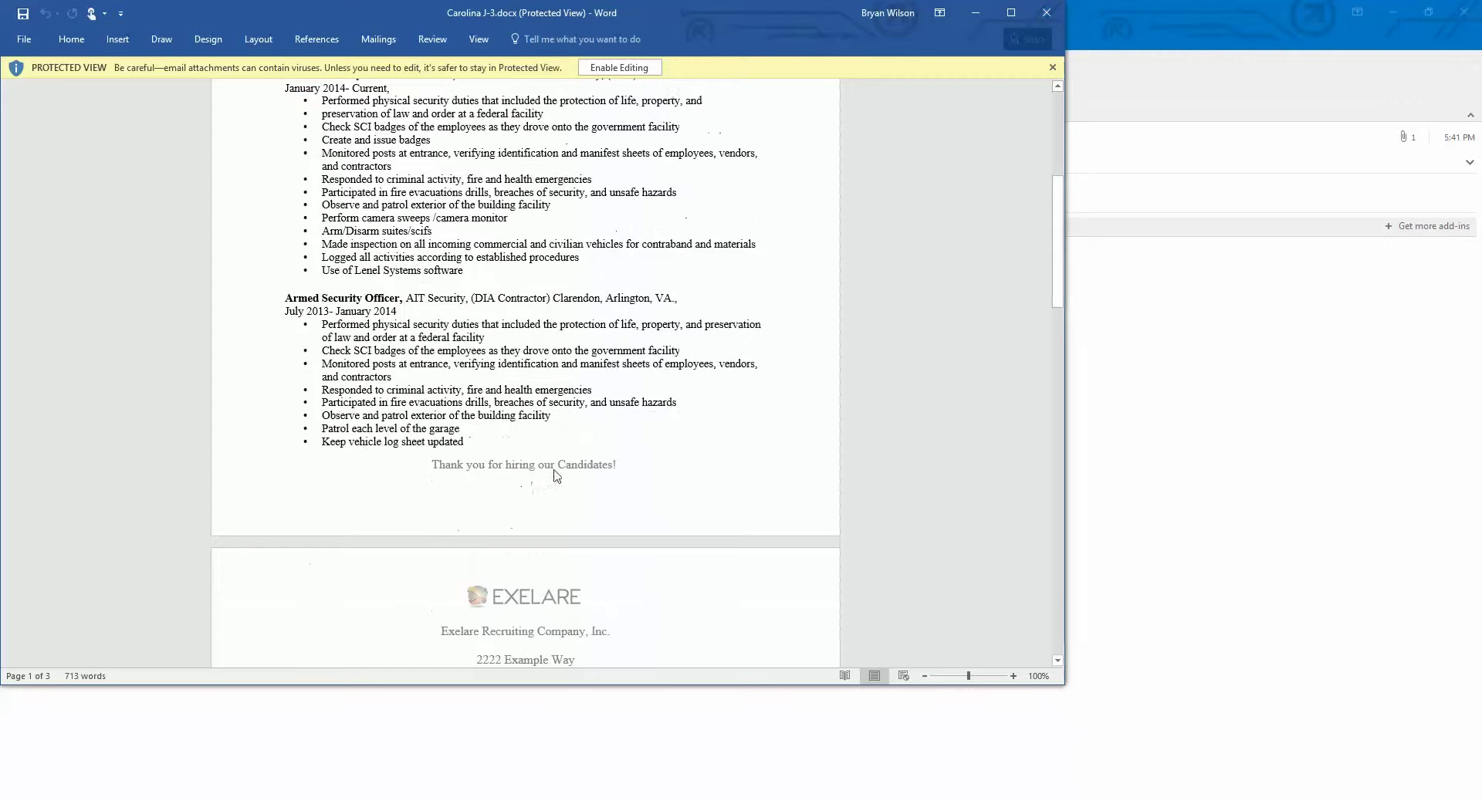
scroll(567, 465, "down", 6)
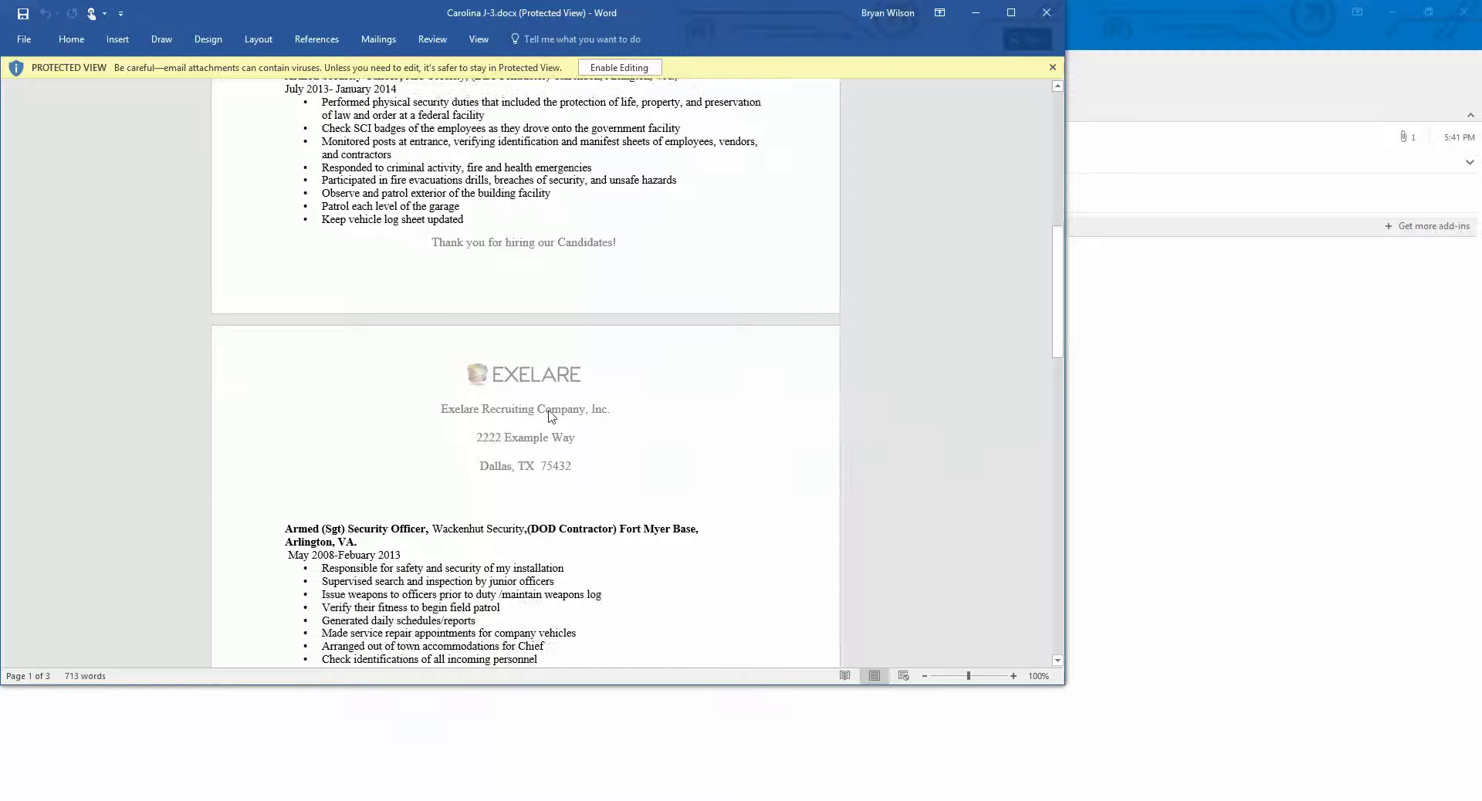
scroll(560, 392, "down", 4)
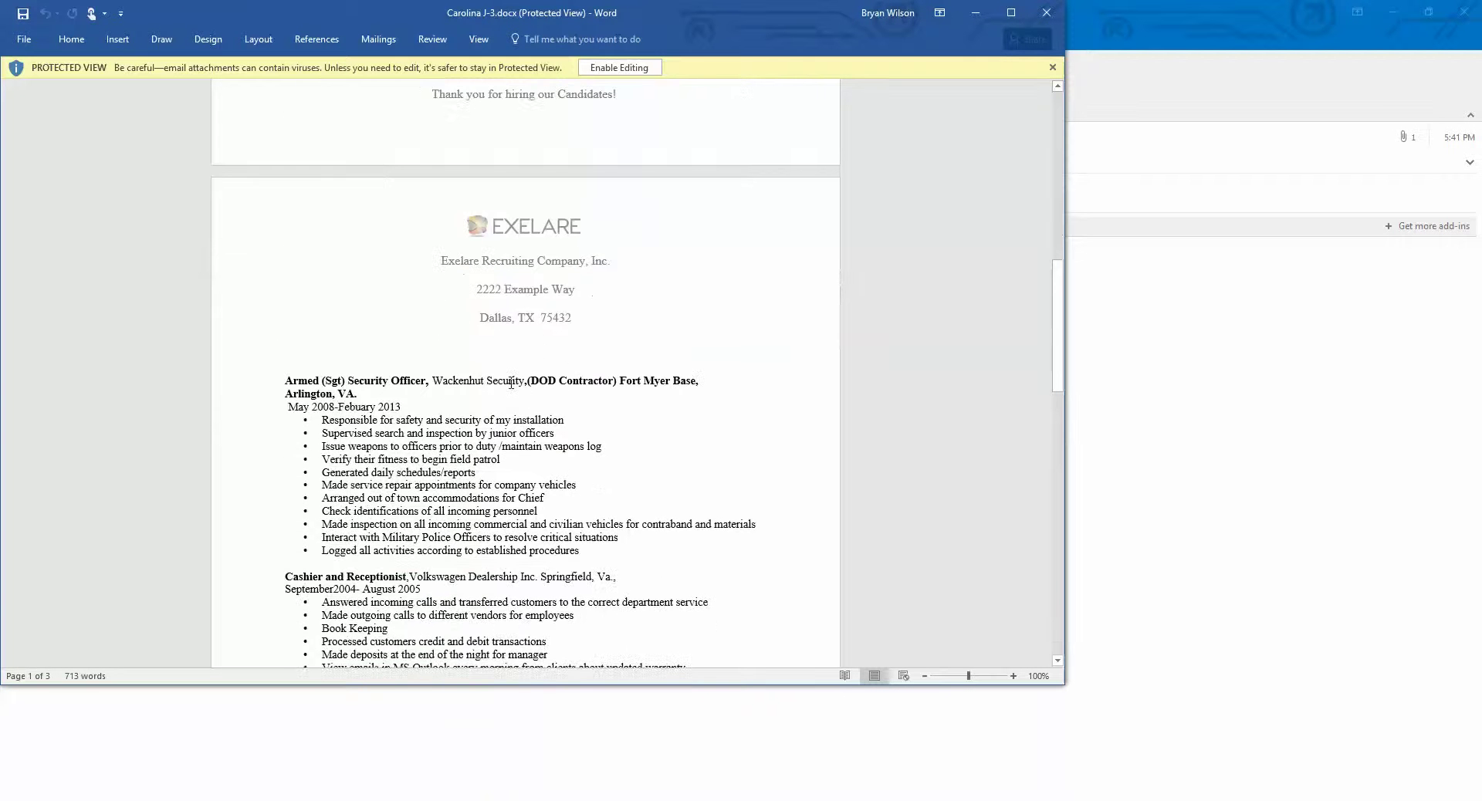
scroll(553, 403, "down", 8)
scroll(552, 403, "down", 10)
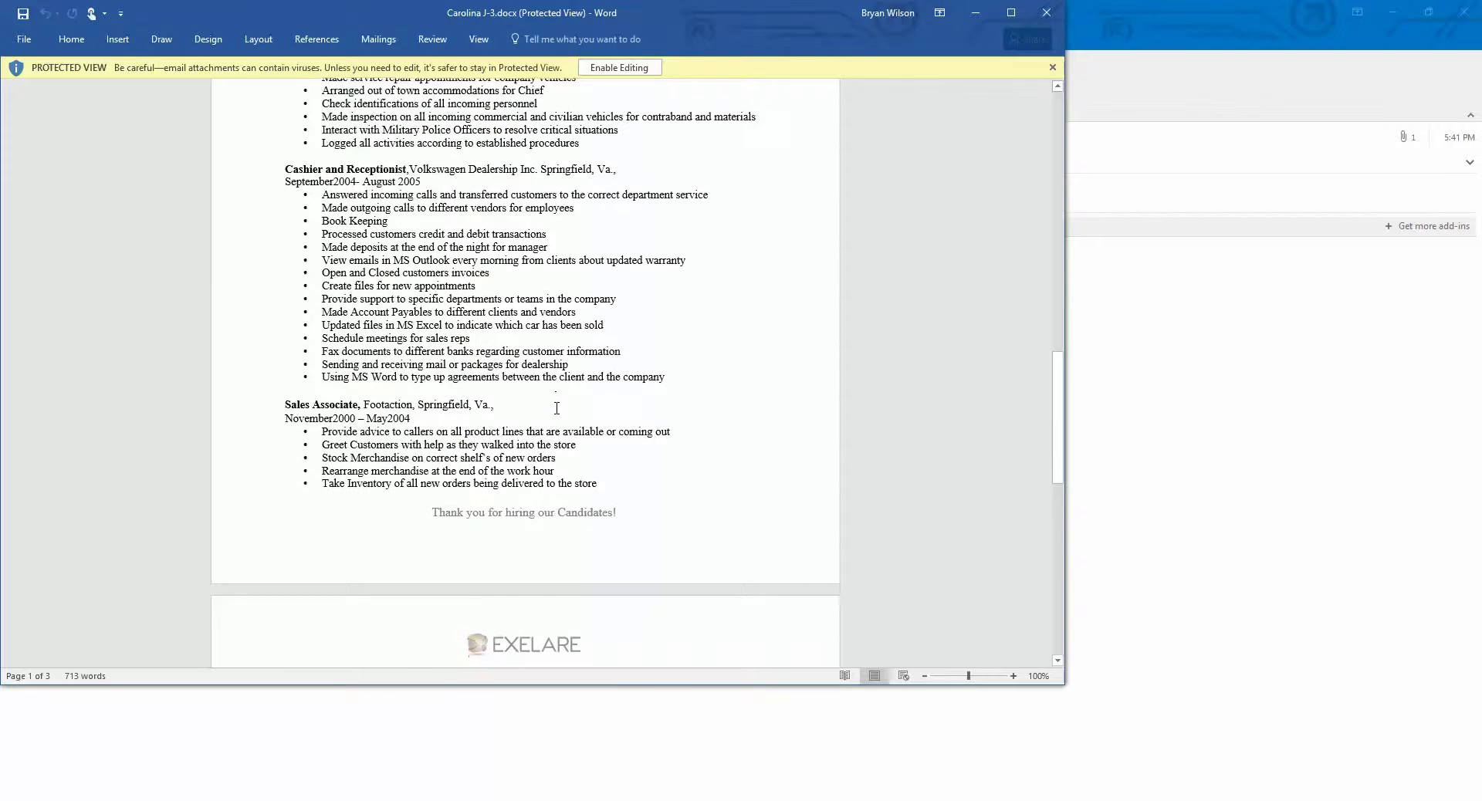
scroll(552, 446, "up", 20)
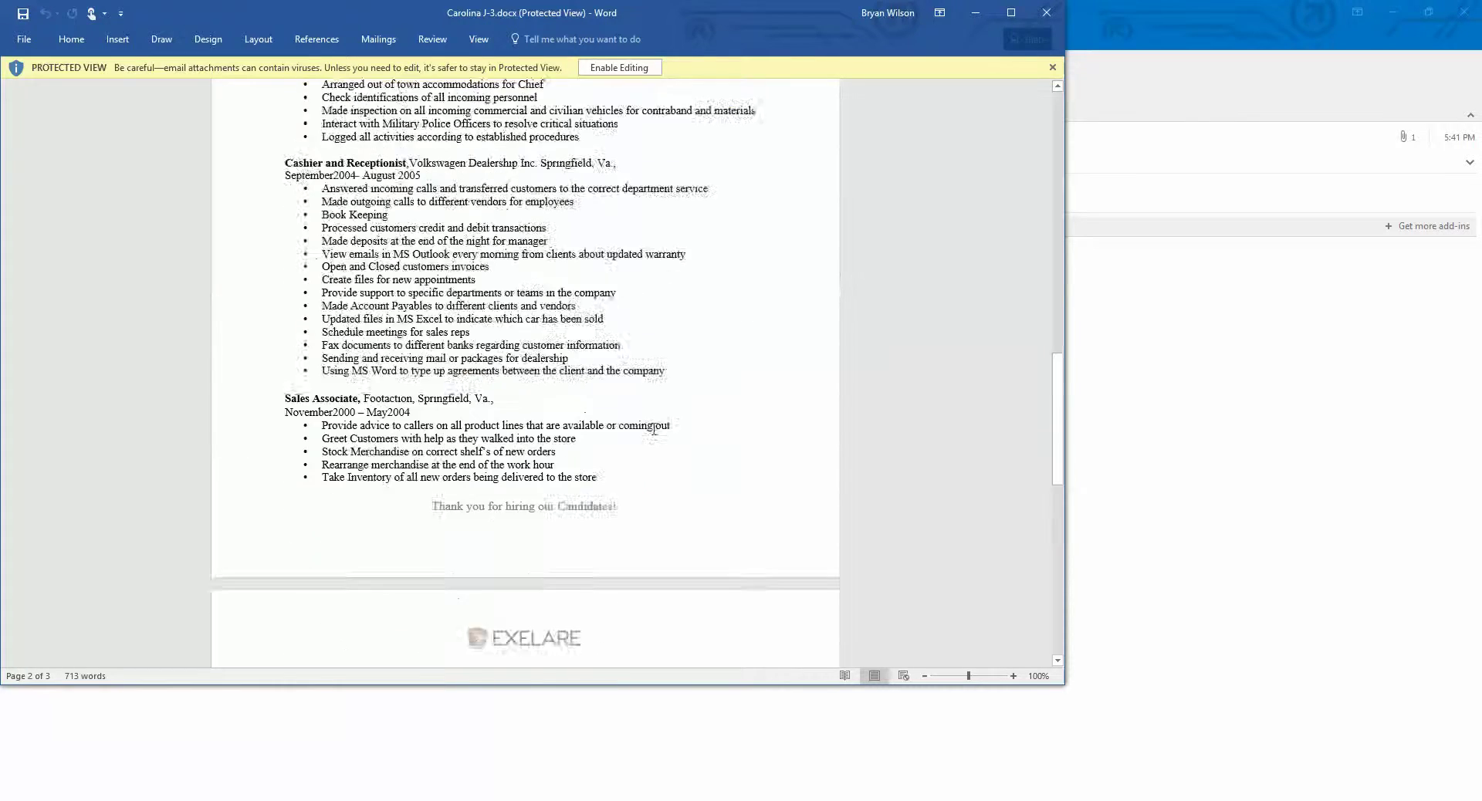
left_click(1047, 12)
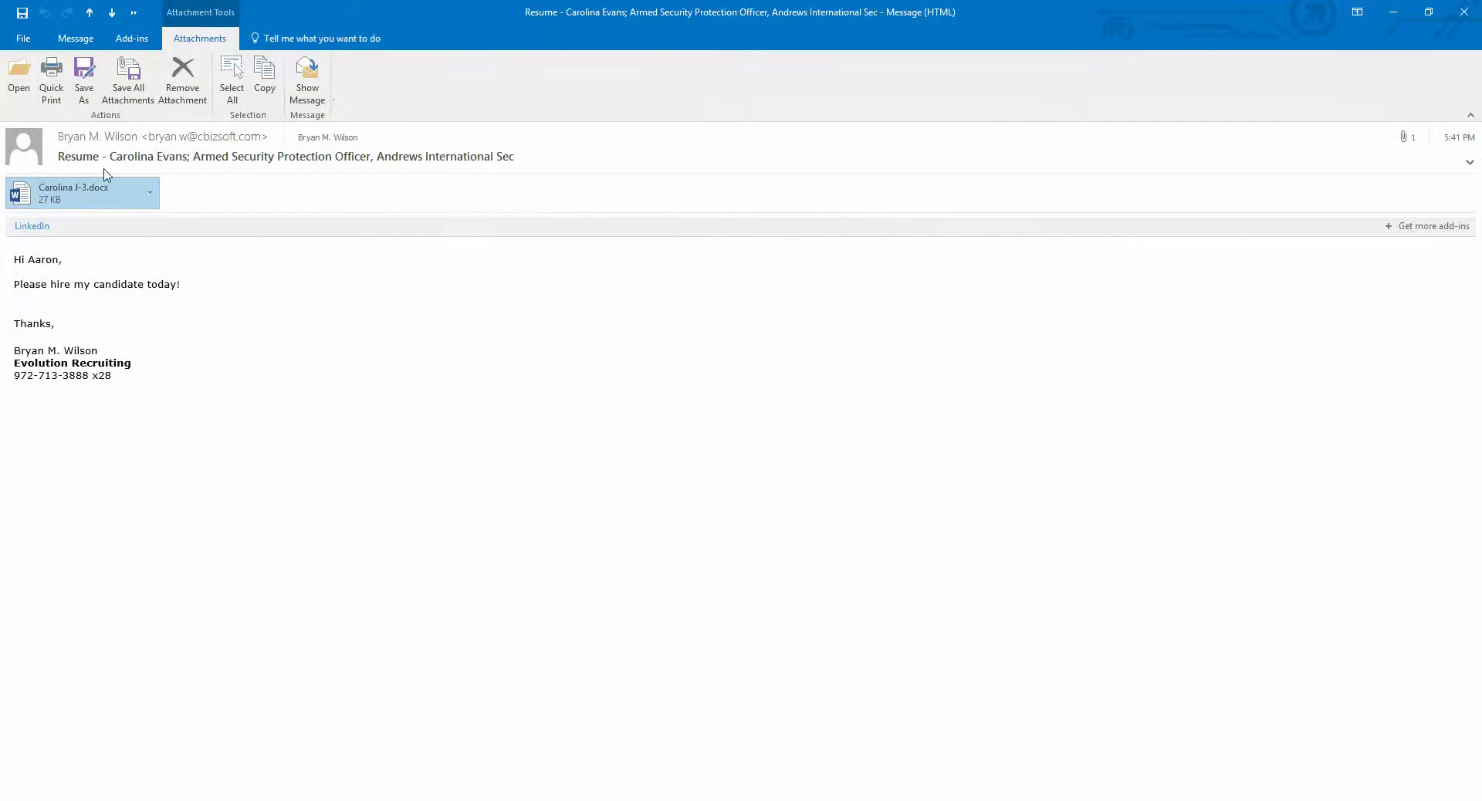